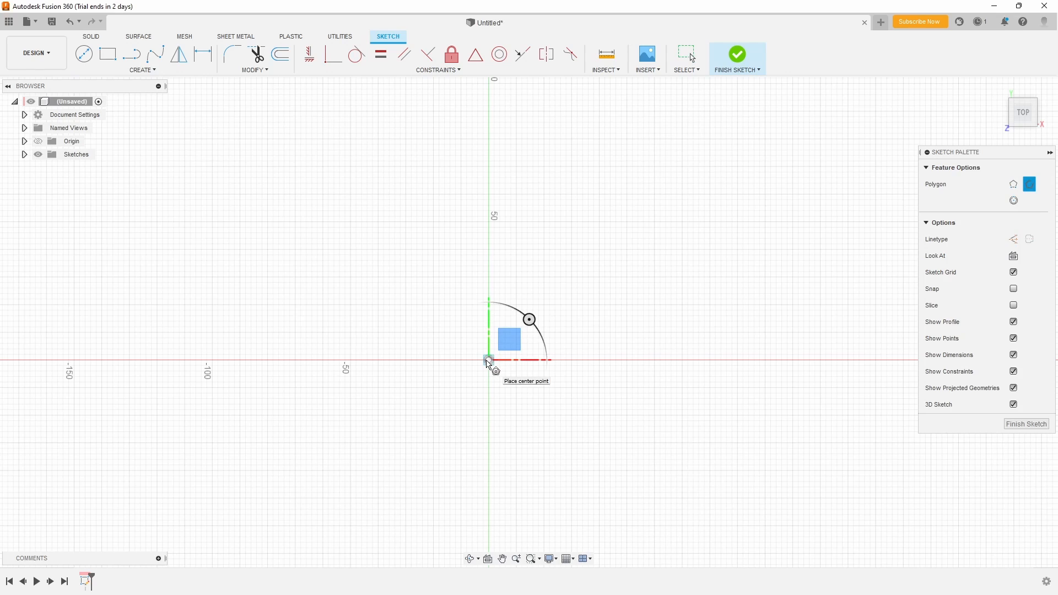
# - Draw a six-sided circumscribed polygon centred on the origin with a 30 mm radius and finish the sketch
pyautogui.click(488, 362)
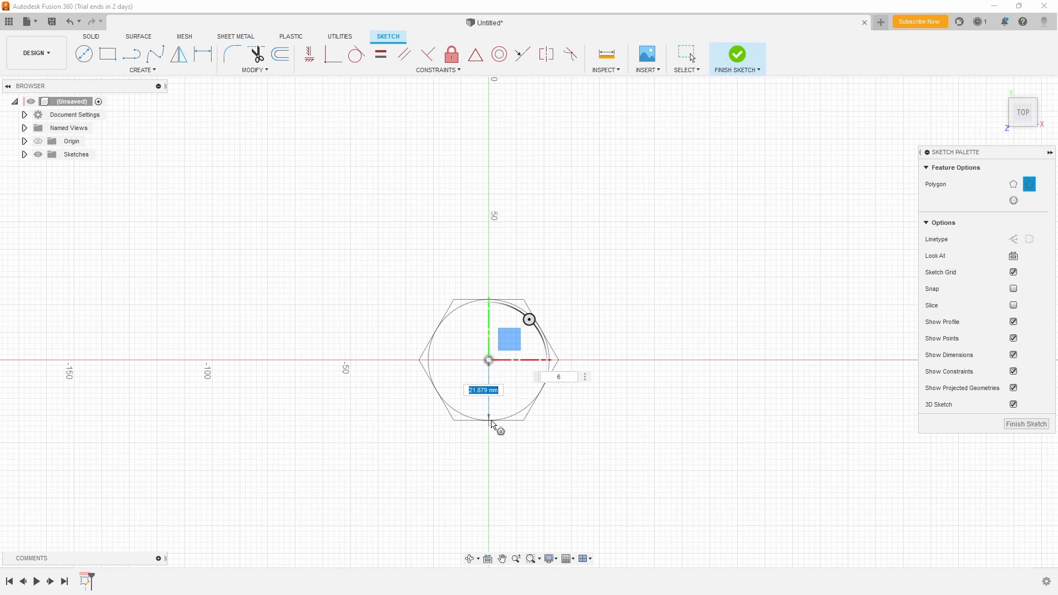
pyautogui.write('30')
pyautogui.press('Tab')
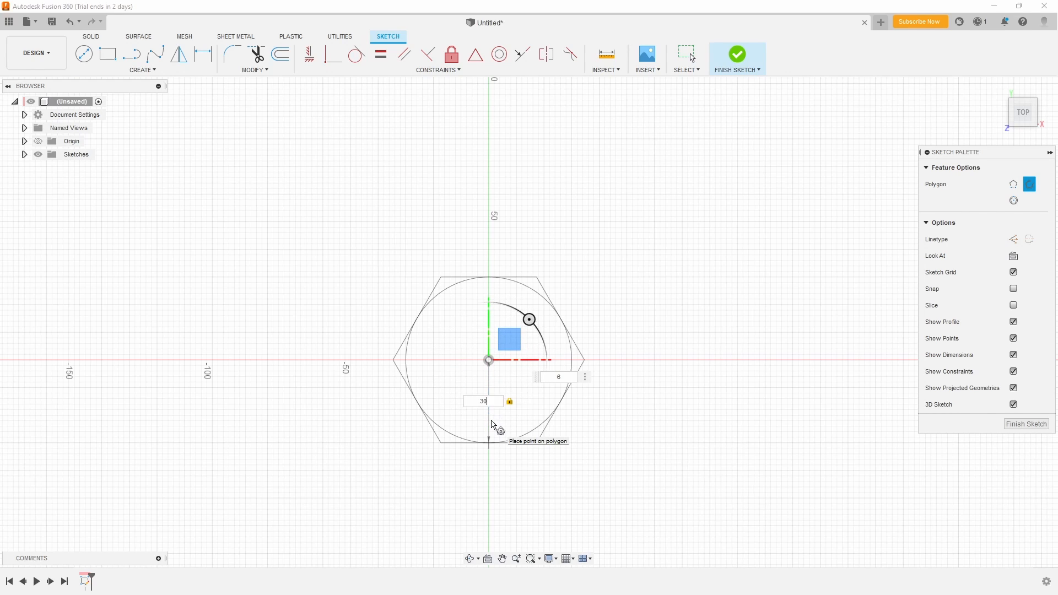
pyautogui.press('Return')
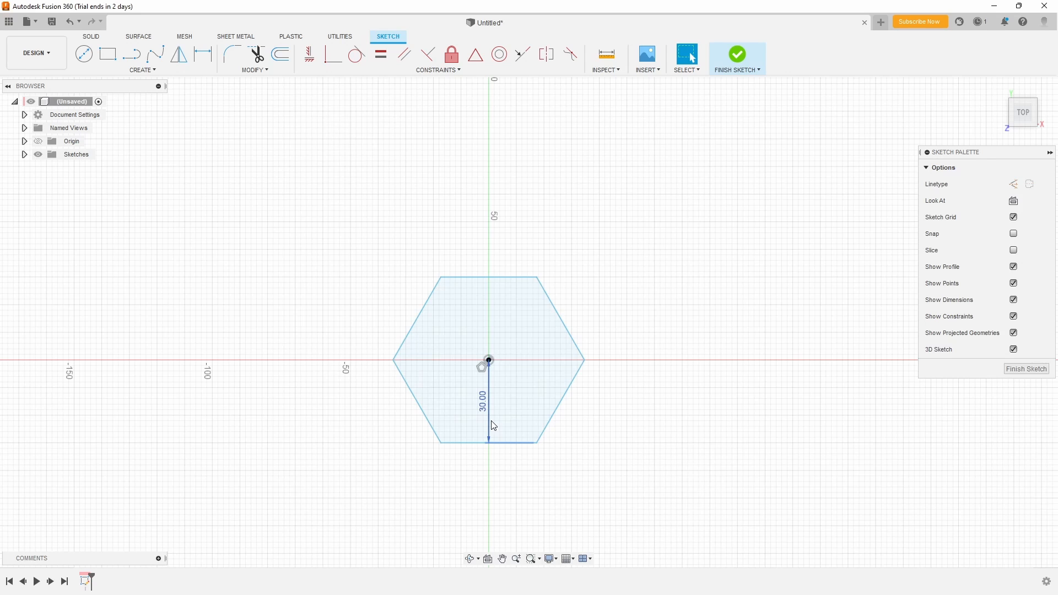
pyautogui.click(1029, 369)
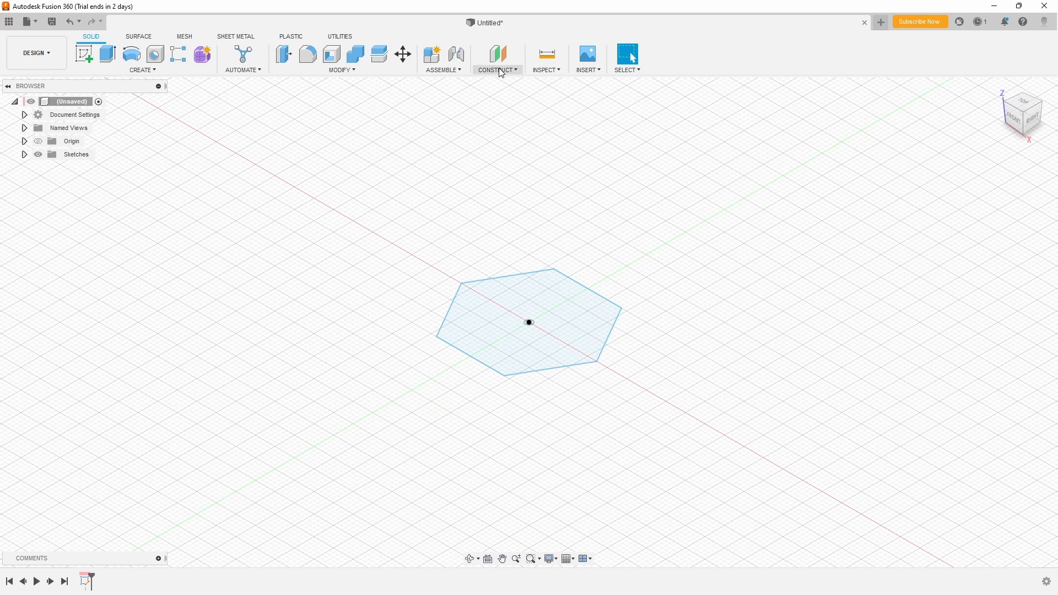
# - Create a construction plane offset 40 mm above the XY plane
pyautogui.click(499, 69)
pyautogui.click(499, 83)
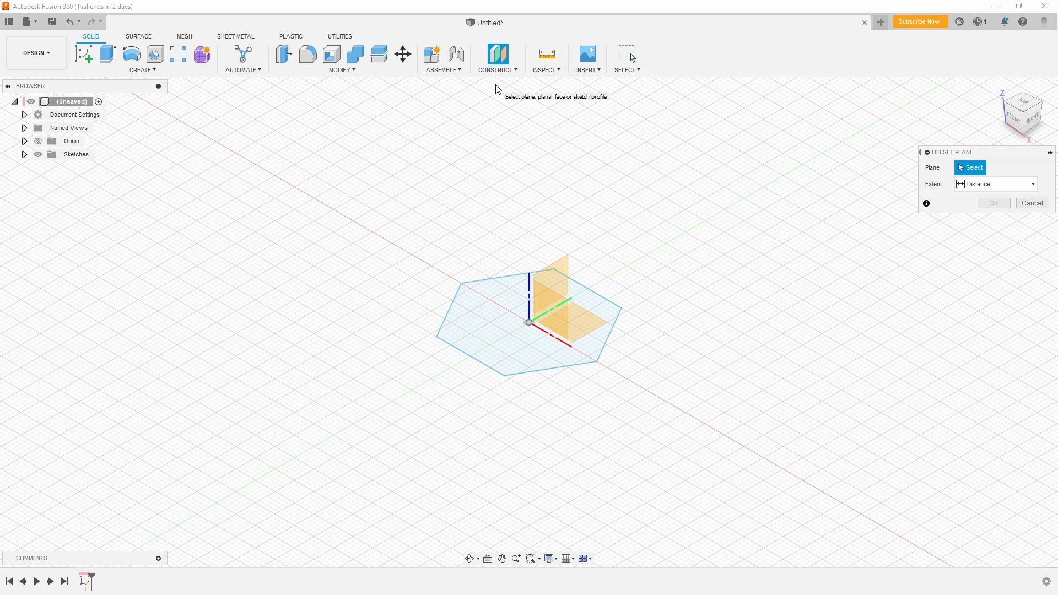
pyautogui.click(600, 329)
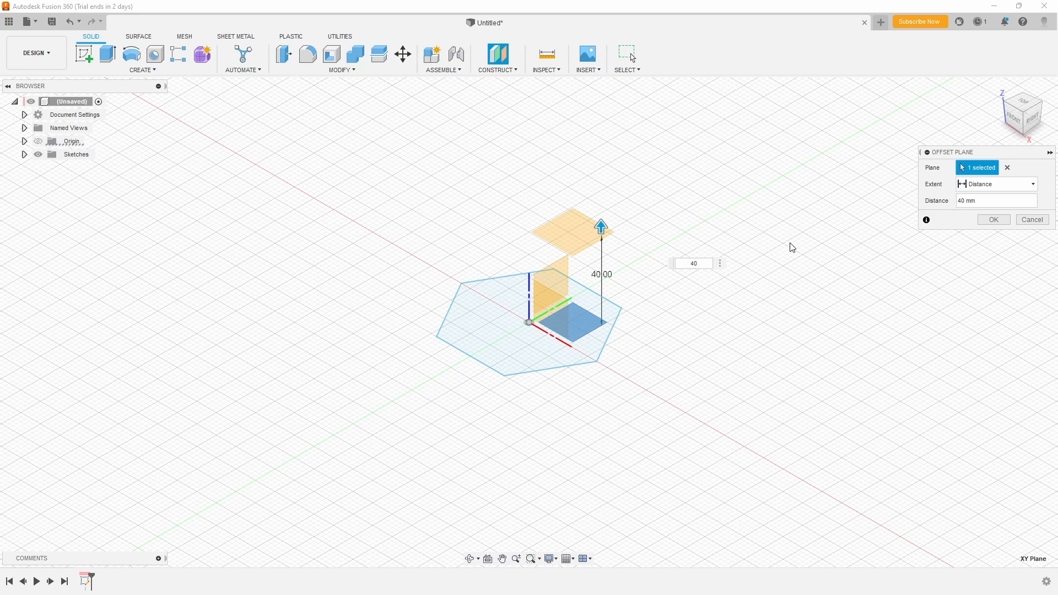
pyautogui.click(995, 221)
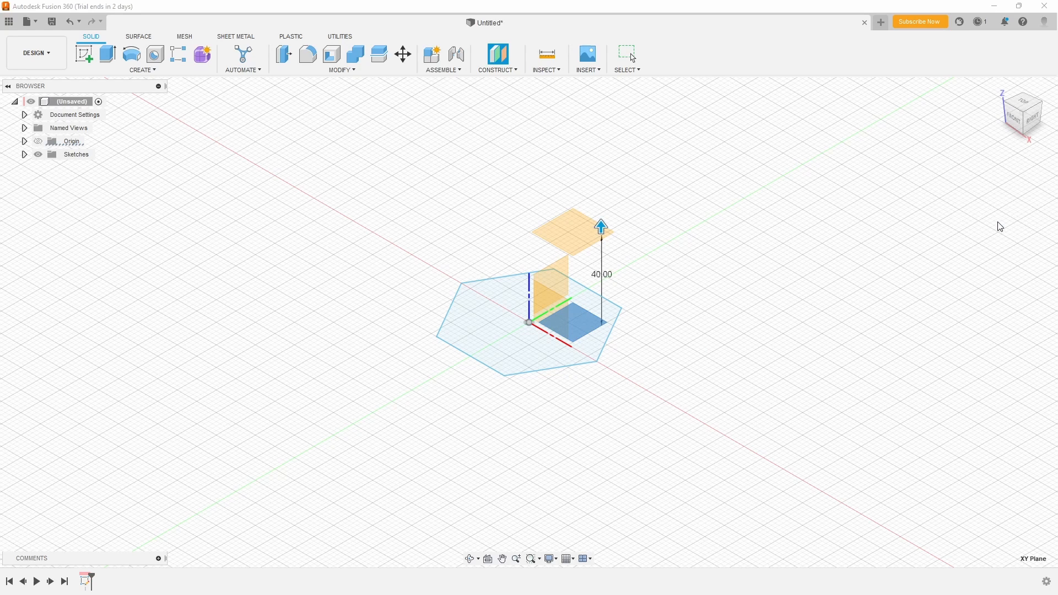
# - On the offset plane, sketch a 30 mm circumscribed hexagon centred on the origin, rotated so its corners face the lower hexagon's edges, and finish the sketch
pyautogui.click(578, 241)
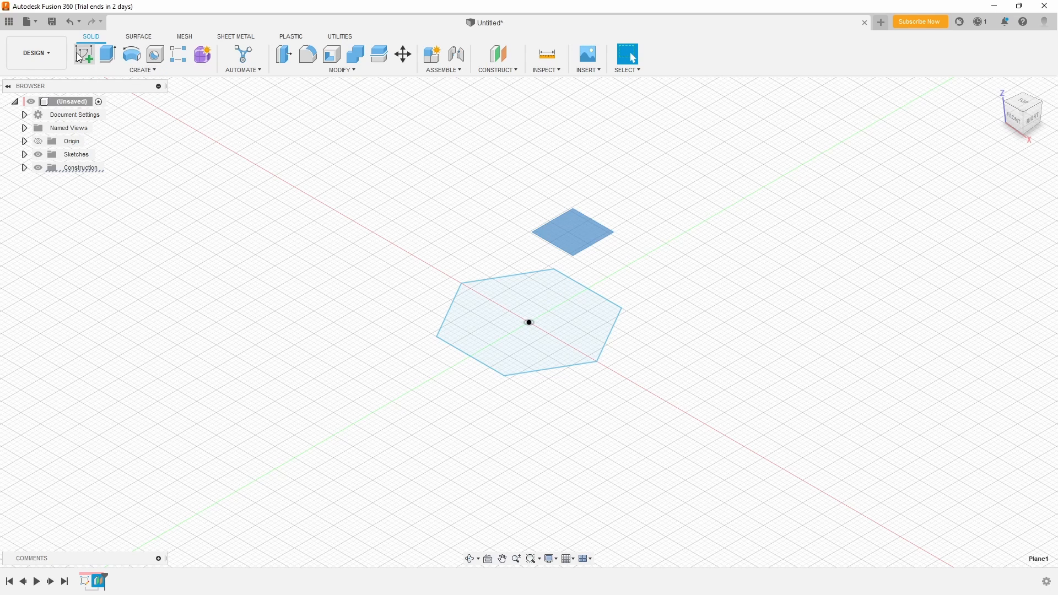
pyautogui.click(85, 54)
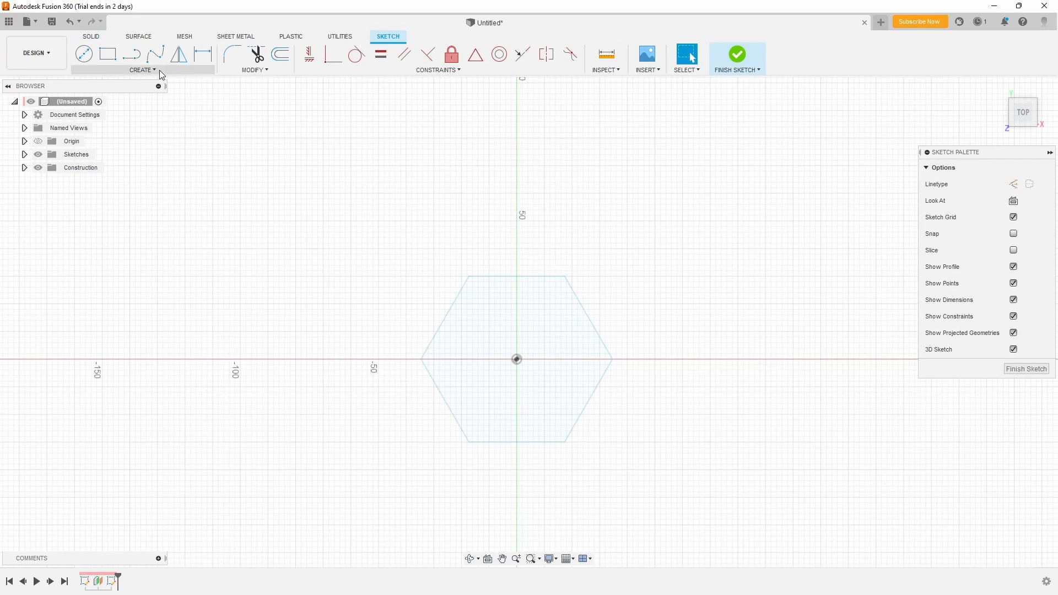
pyautogui.click(153, 71)
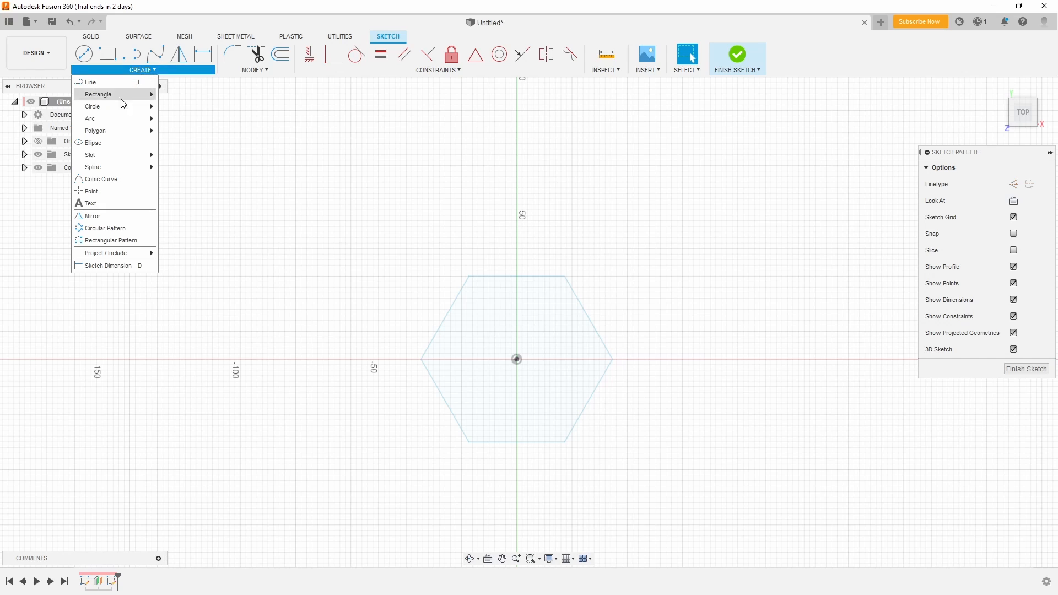
pyautogui.moveTo(123, 130)
pyautogui.click(212, 134)
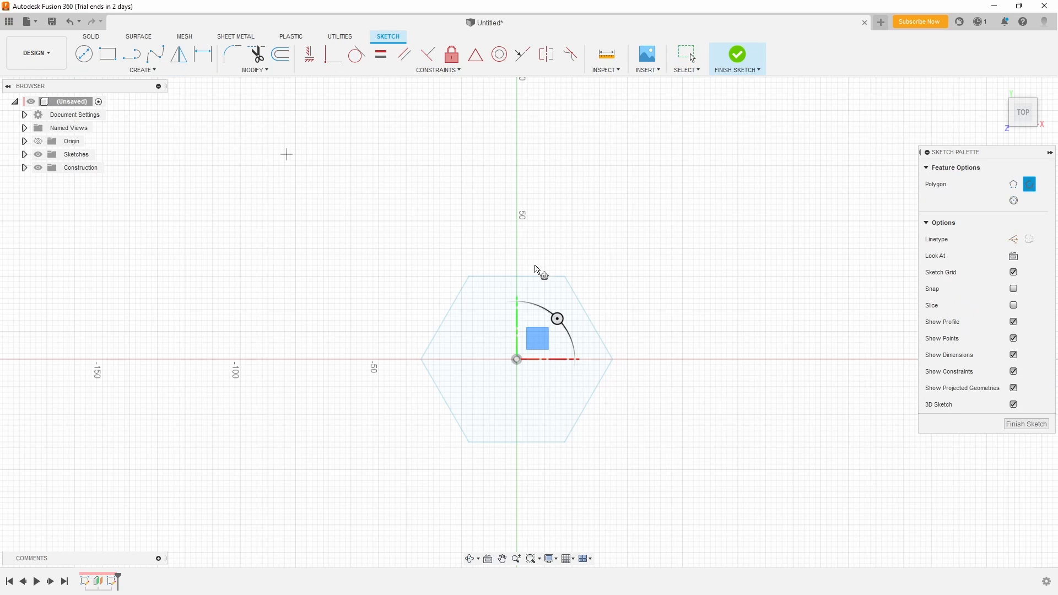
pyautogui.click(517, 360)
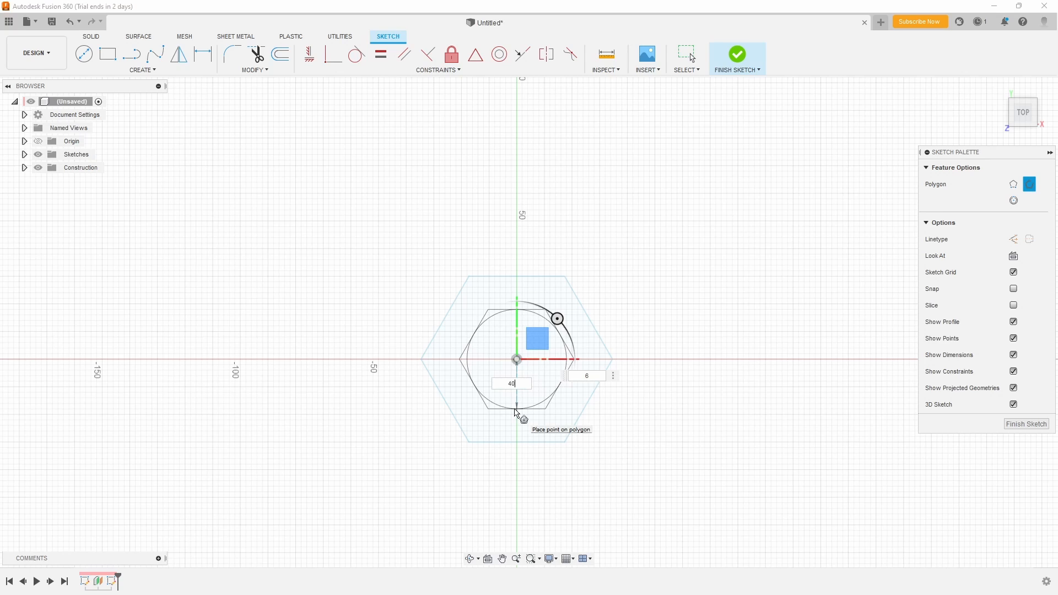
pyautogui.write('40')
pyautogui.press('Tab')
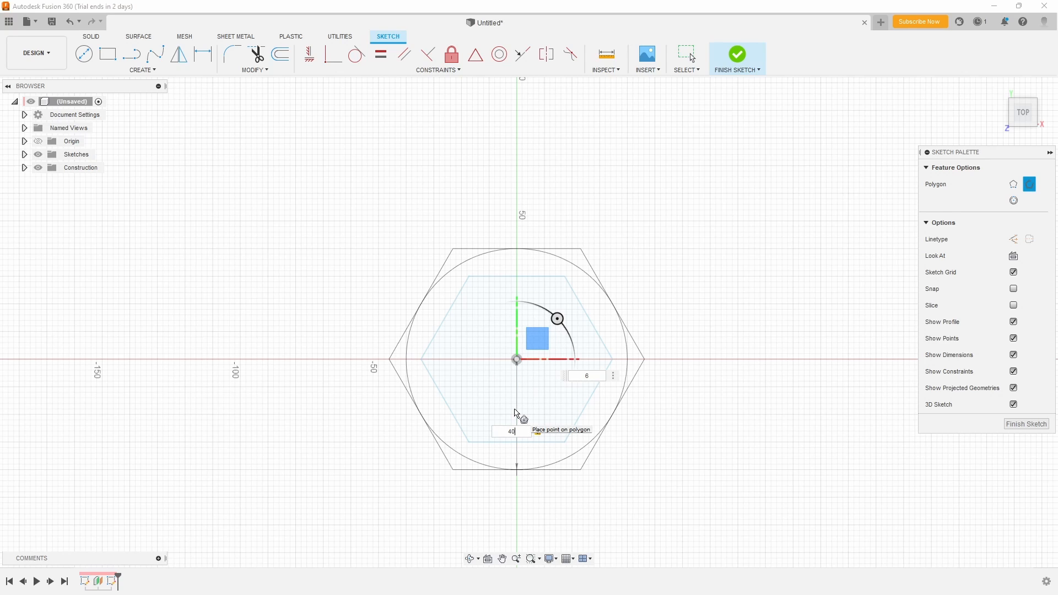
pyautogui.press('Tab')
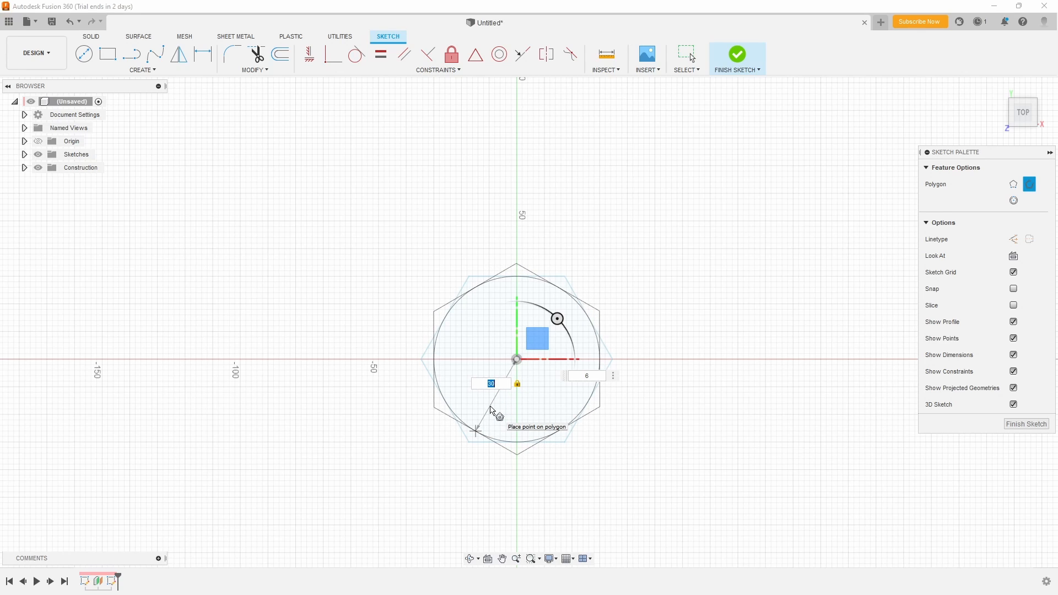
pyautogui.click(492, 410)
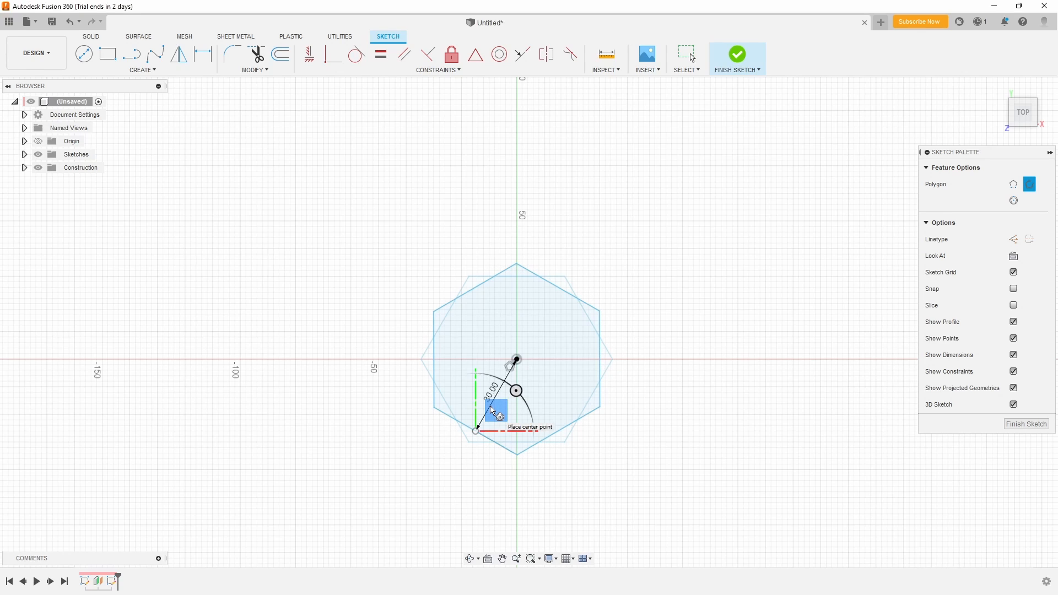
pyautogui.click(1027, 424)
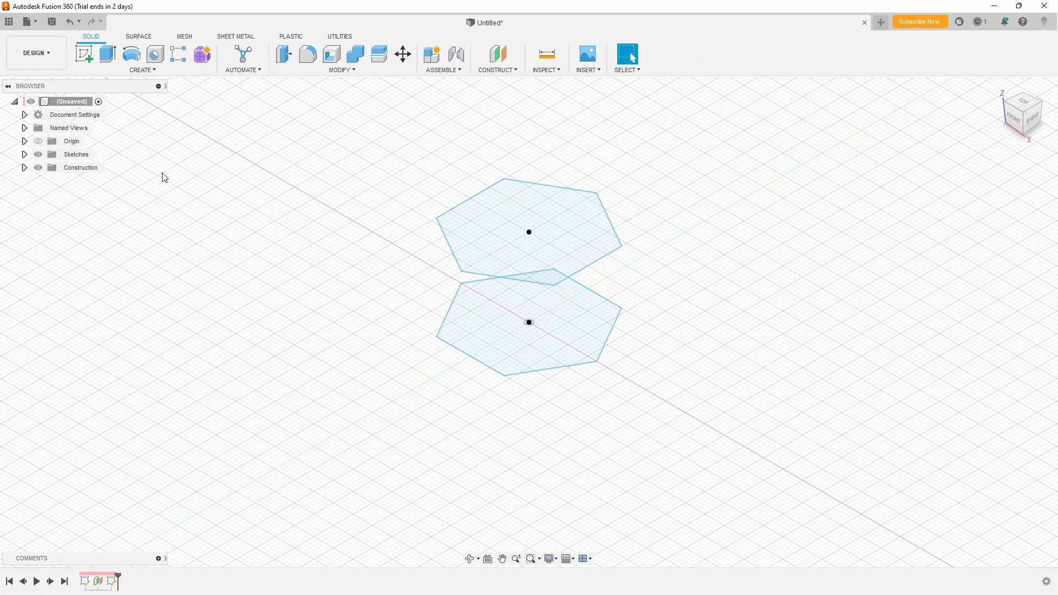
# - In a new 3D sketch on the front plane, draw a line triangle from the lower hexagon's front edge to the nearest upper corner
pyautogui.click(135, 39)
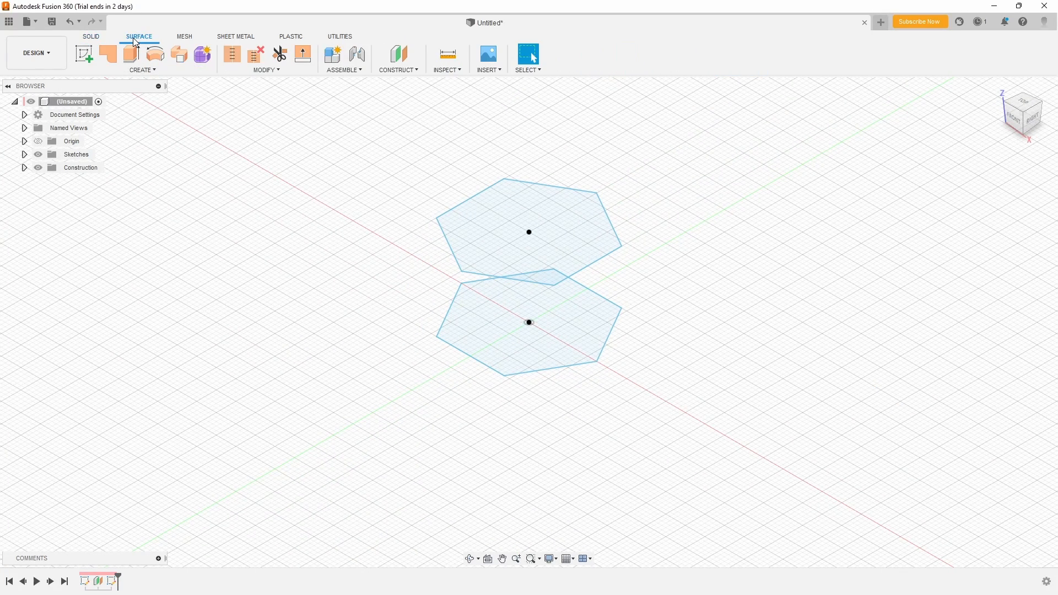
pyautogui.click(84, 57)
pyautogui.click(554, 322)
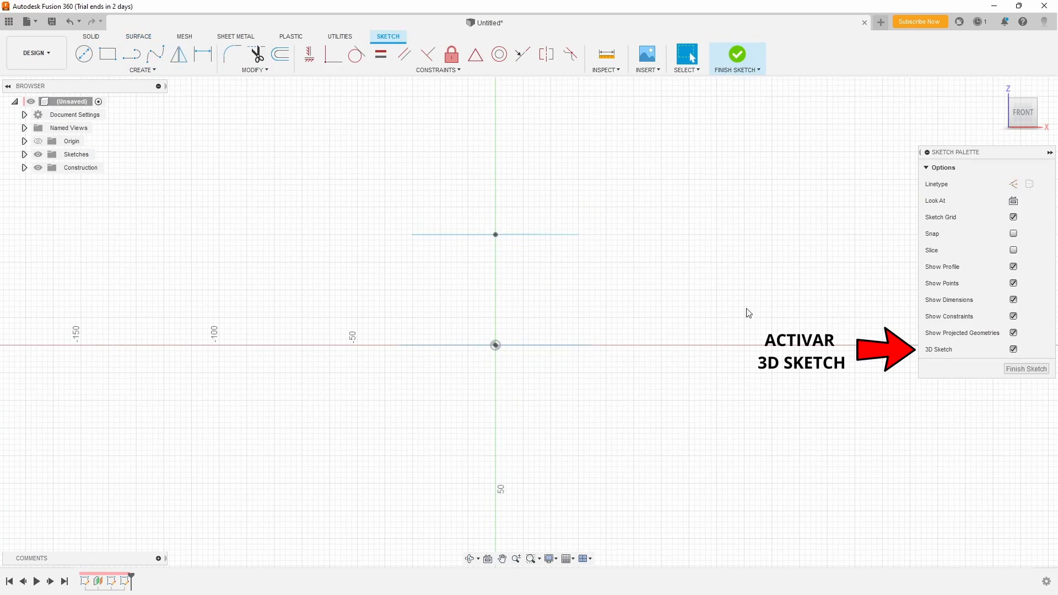
pyautogui.keyDown('shift'); pyautogui.moveTo(744, 293); pyautogui.dragTo(730, 331, button='middle'); pyautogui.keyUp('shift')
pyautogui.click(141, 57)
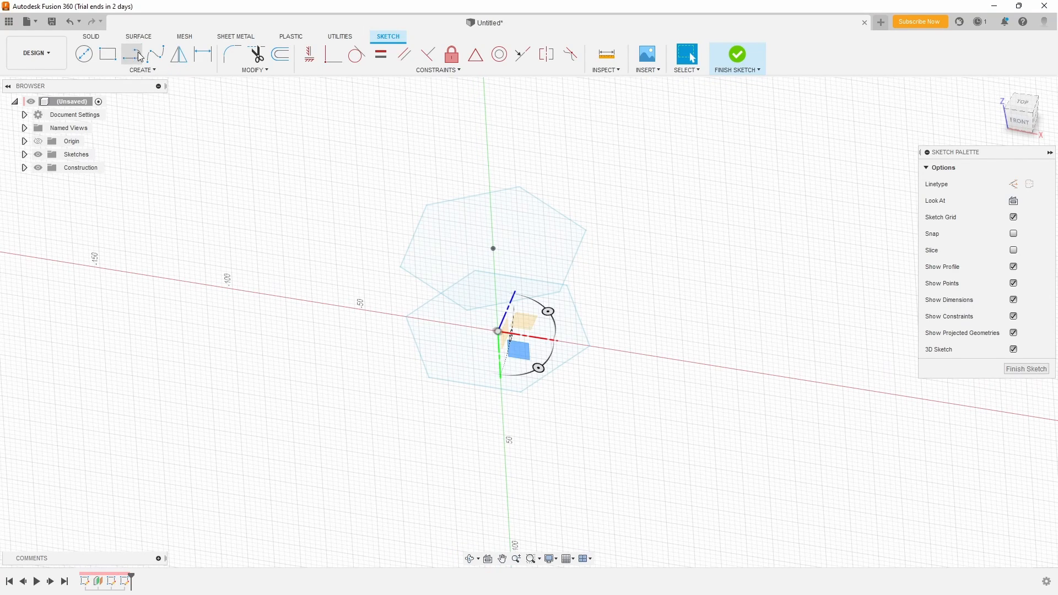
pyautogui.click(141, 57)
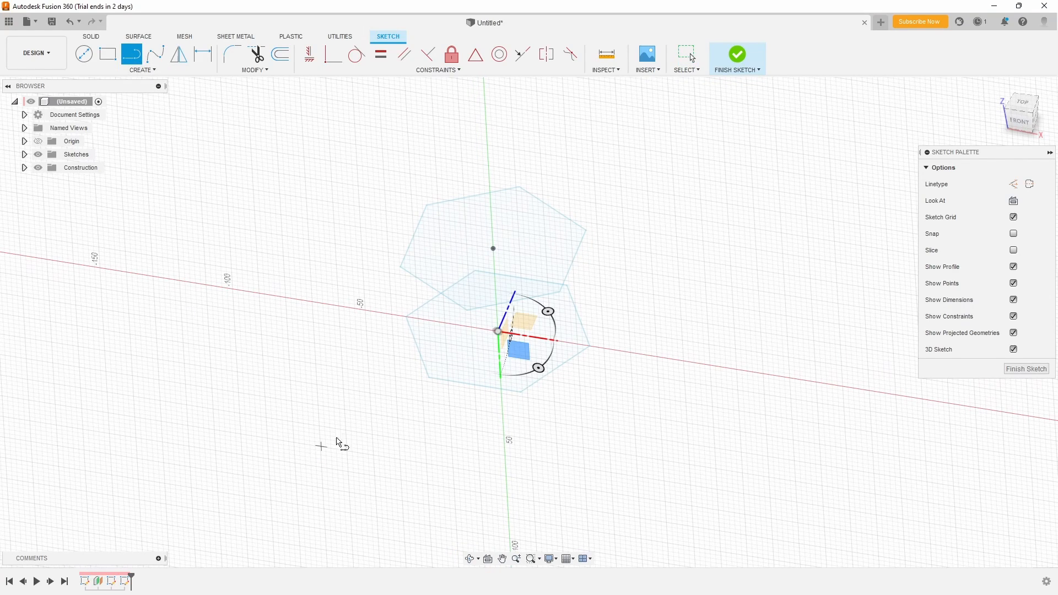
pyautogui.click(429, 378)
pyautogui.click(467, 310)
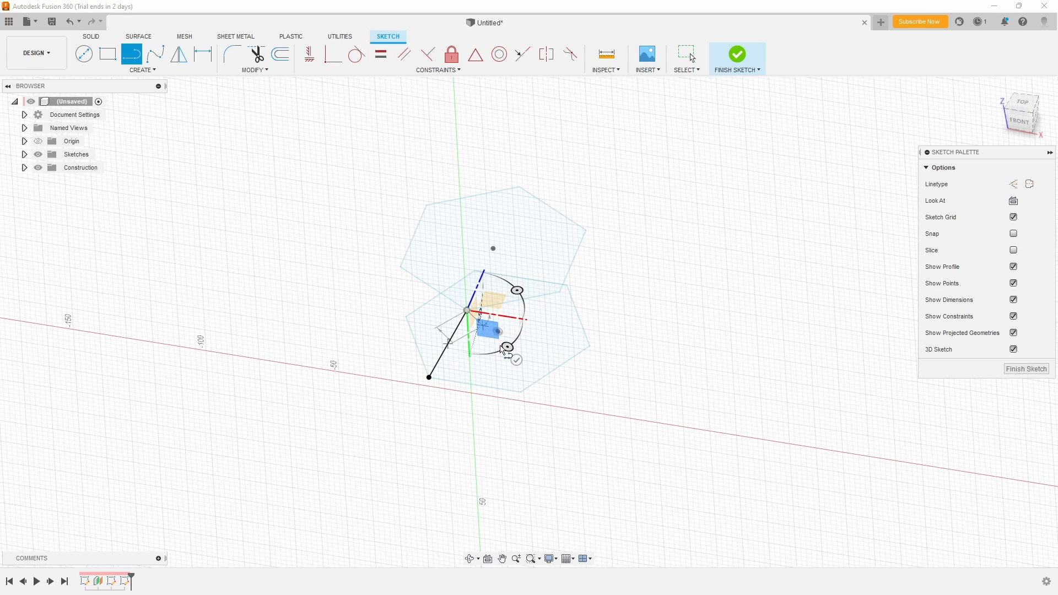
pyautogui.click(521, 393)
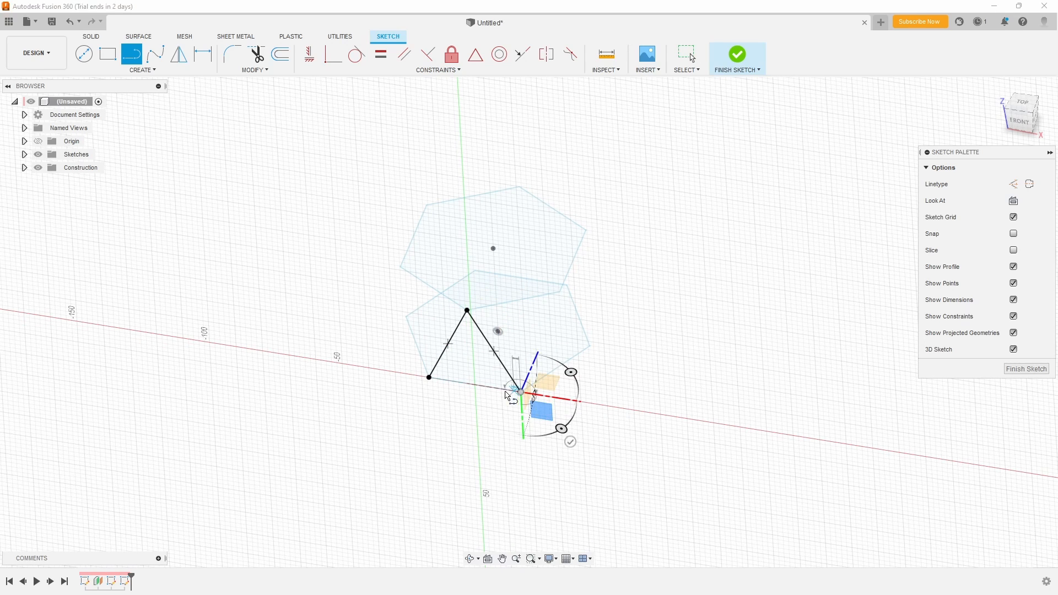
pyautogui.click(430, 378)
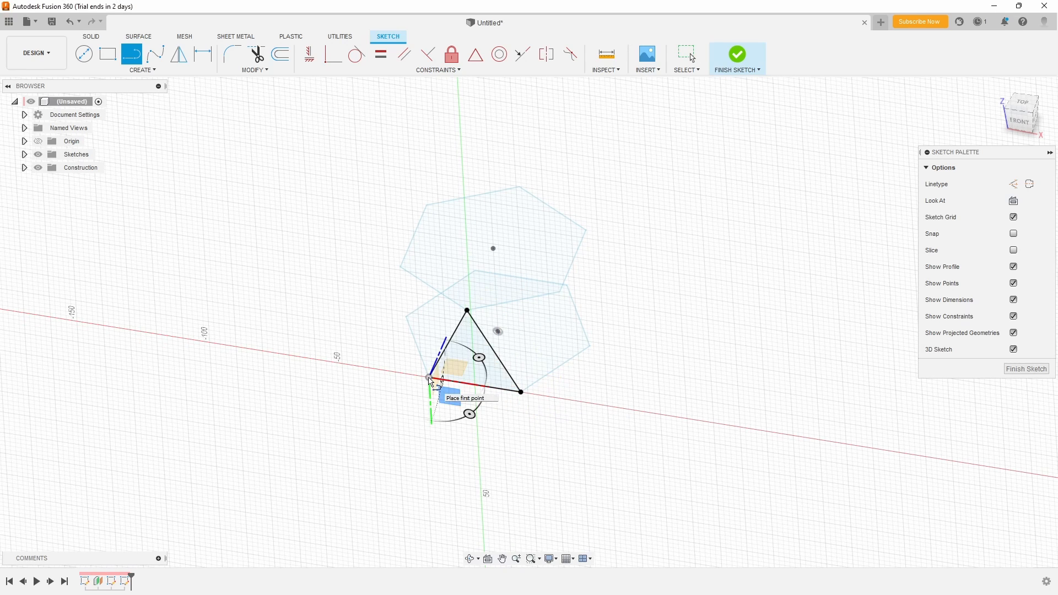
pyautogui.rightClick(431, 382)
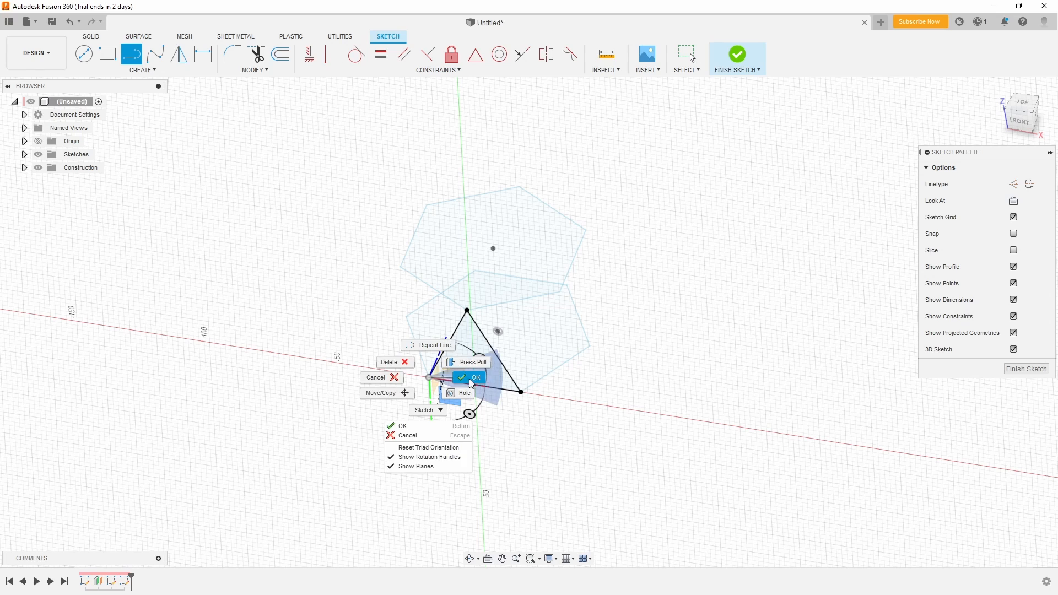
pyautogui.click(462, 374)
# - Draw a second triangle on the adjacent lower hexagon edge, with its apex at the nearest upper corner
pyautogui.click(135, 57)
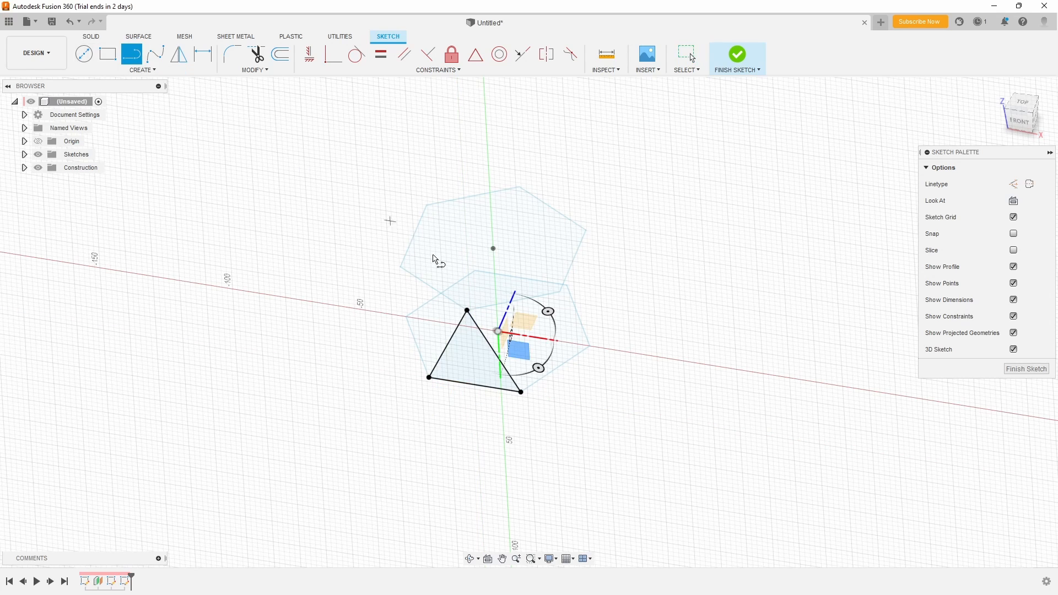
pyautogui.click(522, 393)
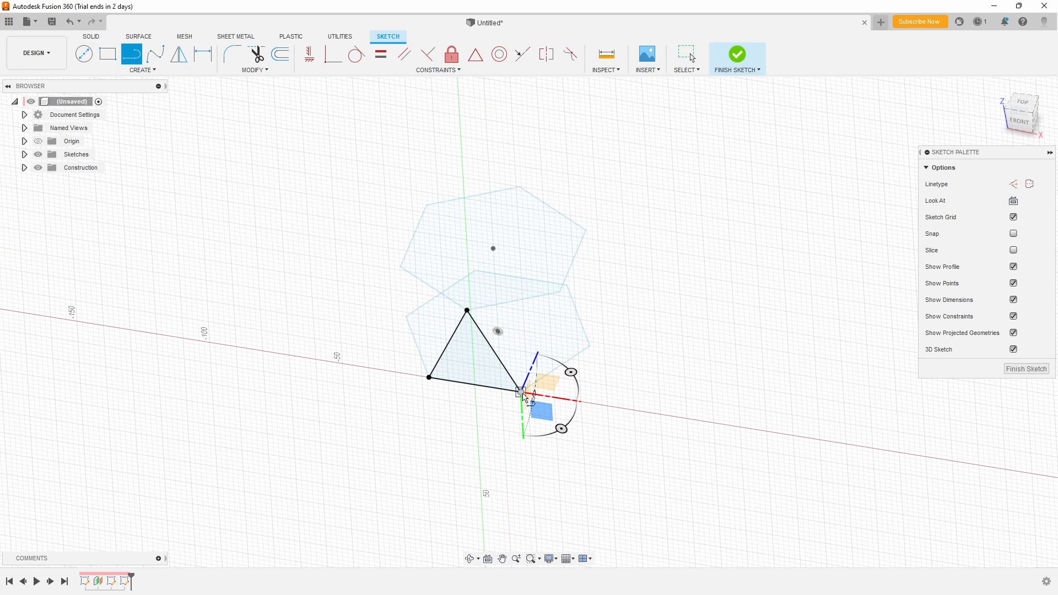
pyautogui.click(559, 292)
pyautogui.click(559, 292)
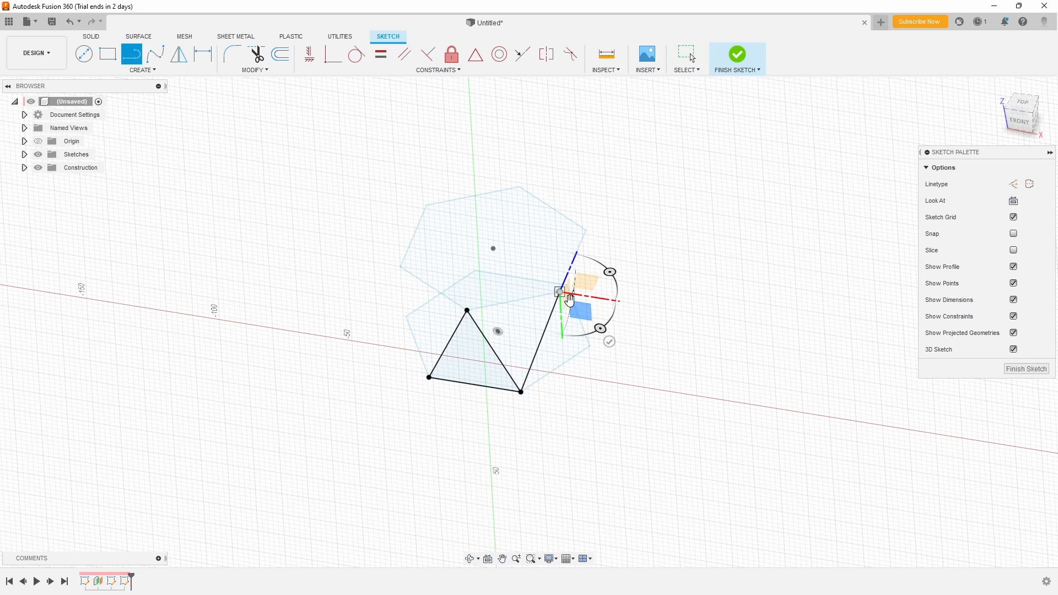
pyautogui.click(590, 347)
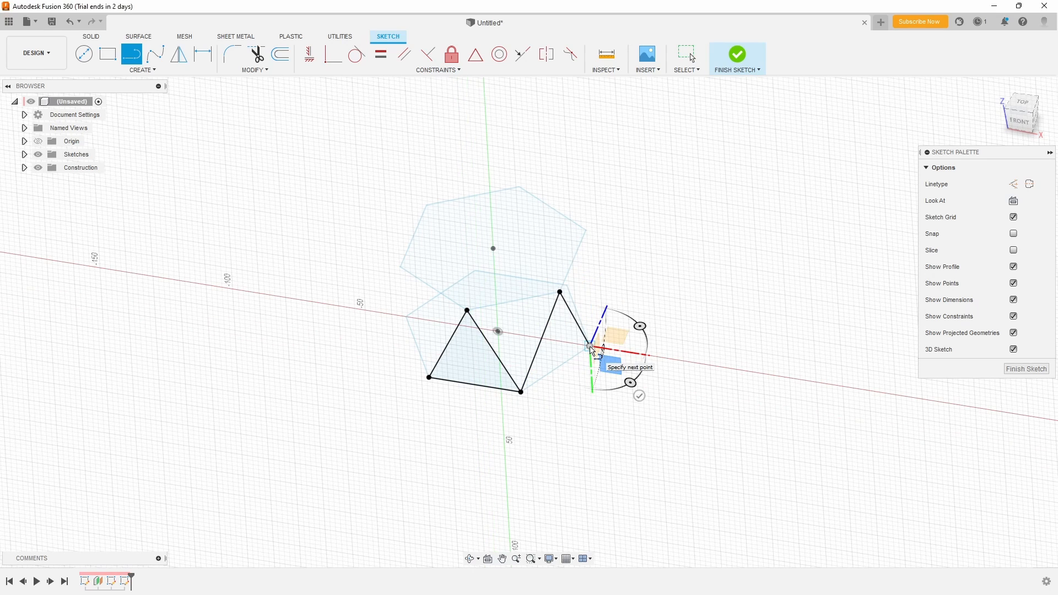
pyautogui.click(522, 394)
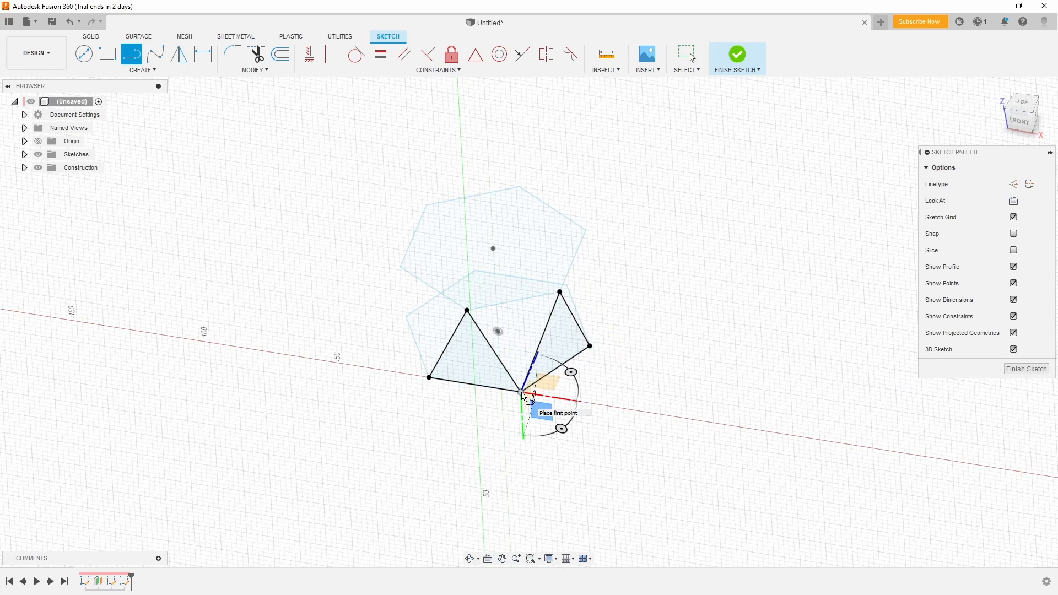
pyautogui.rightClick(523, 395)
pyautogui.click(570, 397)
# - Draw a third line triangle on the next lower hexagon edge, reaching up to the facing upper corner
pyautogui.keyDown('shift'); pyautogui.moveTo(712, 340); pyautogui.dragTo(617, 298, button='middle'); pyautogui.keyUp('shift')
pyautogui.click(131, 54)
pyautogui.click(570, 357)
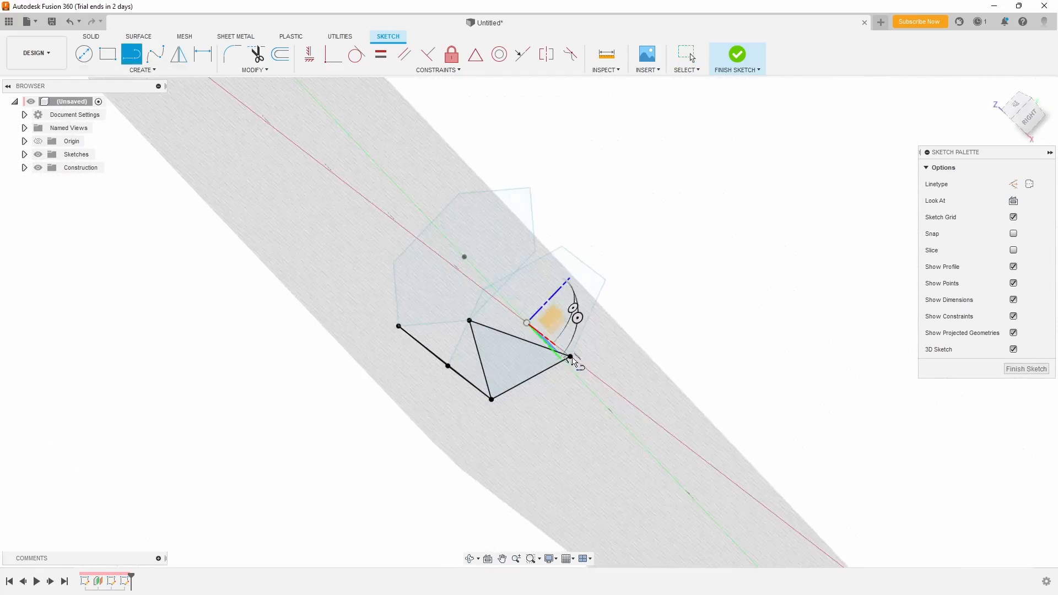
pyautogui.click(535, 251)
pyautogui.click(607, 279)
pyautogui.click(570, 357)
# - Continue around the hexagons with a fourth closed triangle joining the next lower edge to an upper corner
pyautogui.keyDown('shift'); pyautogui.moveTo(661, 353); pyautogui.dragTo(551, 331, button='middle'); pyautogui.keyUp('shift')
pyautogui.click(137, 58)
pyautogui.click(595, 315)
pyautogui.click(529, 224)
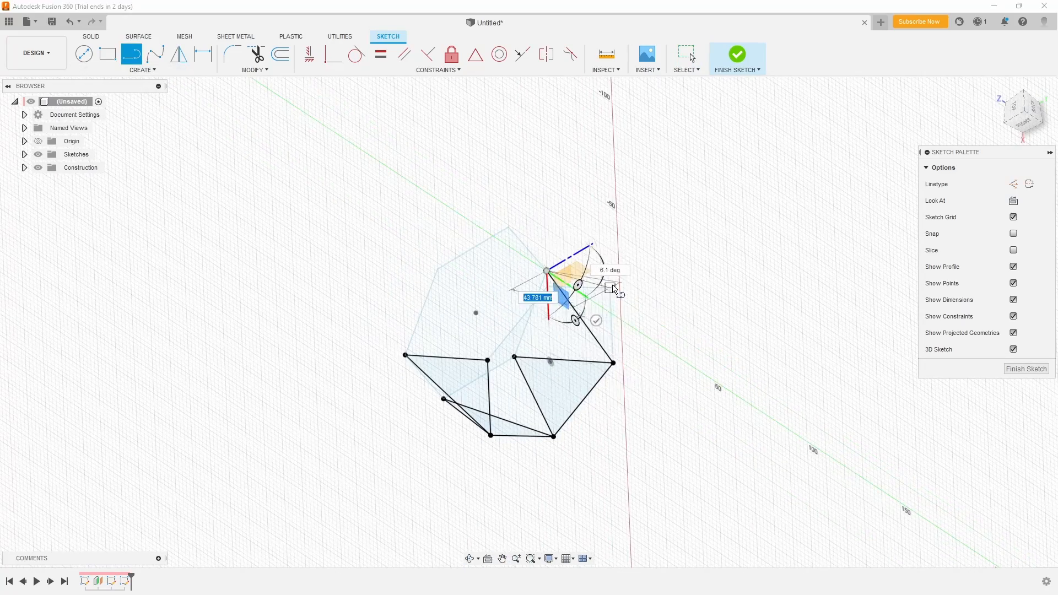
pyautogui.click(612, 288)
pyautogui.click(614, 362)
# - Draw the fifth closed triangle between the next lower hexagon edge and its facing upper corner
pyautogui.moveTo(772, 314)
pyautogui.keyDown('shift'); pyautogui.mouseDown(button='middle')
pyautogui.moveTo(699, 270)
pyautogui.moveTo(623, 242)
pyautogui.mouseUp(button='middle'); pyautogui.keyUp('shift')
pyautogui.click(131, 54)
pyautogui.click(538, 415)
pyautogui.click(560, 299)
pyautogui.click(610, 383)
pyautogui.click(537, 415)
# - Draw the sixth triangle on the last lower hexagon edge and end the line chain
pyautogui.moveTo(621, 402)
pyautogui.keyDown('shift'); pyautogui.mouseDown(button='middle')
pyautogui.moveTo(557, 359)
pyautogui.moveTo(588, 408)
pyautogui.mouseUp(button='middle'); pyautogui.keyUp('shift')
pyautogui.click(553, 392)
pyautogui.click(547, 271)
pyautogui.click(618, 352)
pyautogui.rightClick(619, 354)
pyautogui.click(656, 353)
# - Add the remaining connecting lines between the corners of the two hexagons and finish the 3D sketch
pyautogui.click(132, 54)
pyautogui.click(524, 385)
pyautogui.moveTo(656, 353)
pyautogui.keyDown('shift'); pyautogui.mouseDown(button='middle')
pyautogui.moveTo(551, 331)
pyautogui.moveTo(581, 290)
pyautogui.moveTo(596, 330)
pyautogui.moveTo(621, 235)
pyautogui.moveTo(581, 260)
pyautogui.moveTo(763, 358)
pyautogui.moveTo(546, 367)
pyautogui.moveTo(594, 333)
pyautogui.moveTo(583, 298)
pyautogui.moveTo(739, 401)
pyautogui.moveTo(685, 348)
pyautogui.moveTo(645, 339)
pyautogui.moveTo(640, 371)
pyautogui.moveTo(888, 398)
pyautogui.mouseUp(button='middle'); pyautogui.keyUp('shift')
pyautogui.click(505, 347)
pyautogui.click(579, 282)
pyautogui.click(135, 54)
pyautogui.click(500, 359)
pyautogui.click(581, 290)
pyautogui.click(540, 345)
pyautogui.press('l')
pyautogui.click(628, 296)
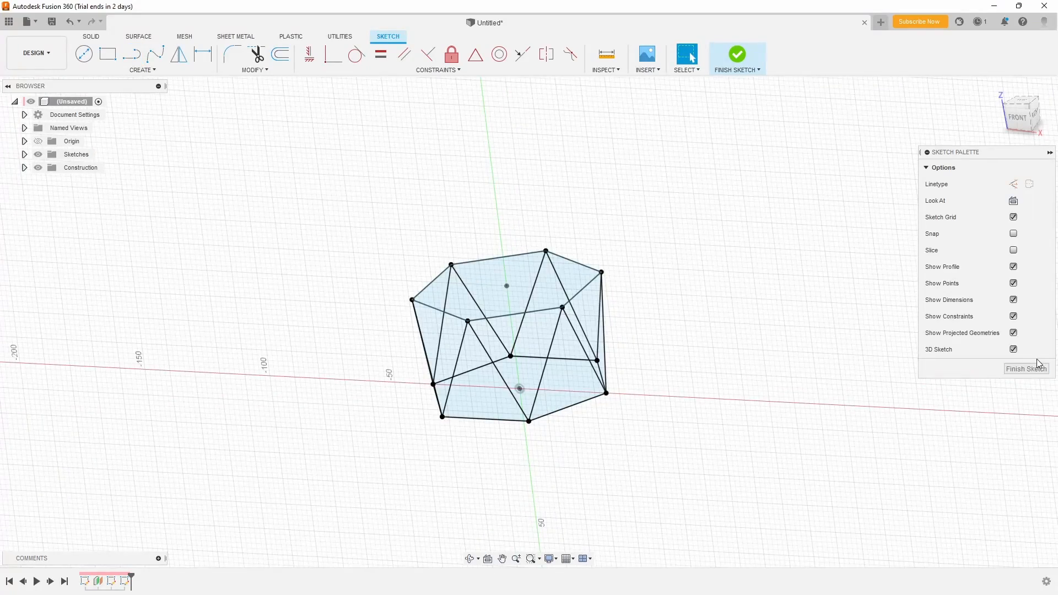
pyautogui.click(1045, 376)
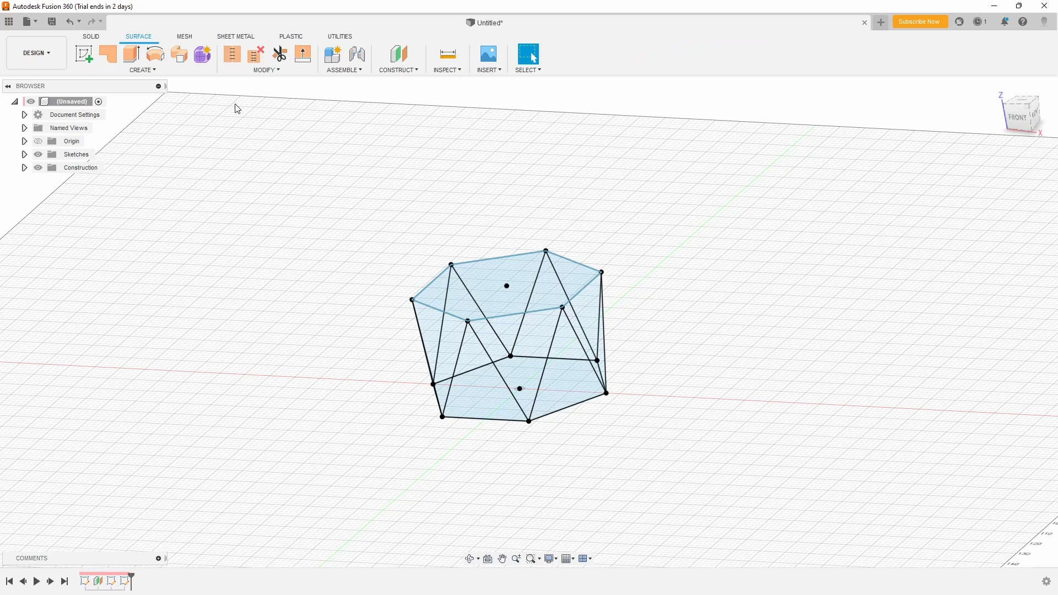
# - Start a surface Patch and choose the first six adjoining triangular side profiles as boundaries
pyautogui.click(109, 53)
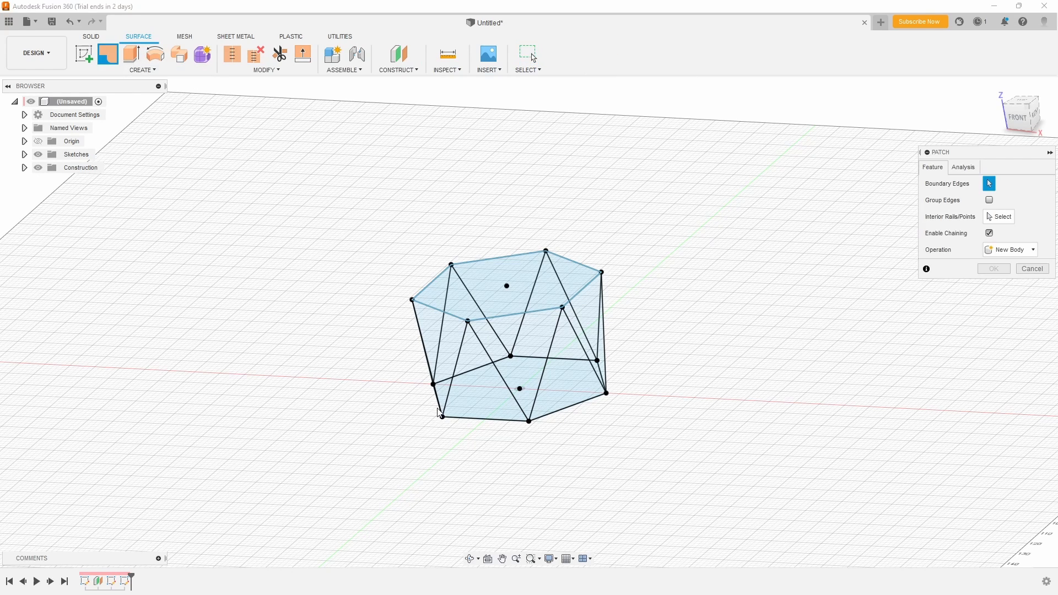
pyautogui.click(490, 387)
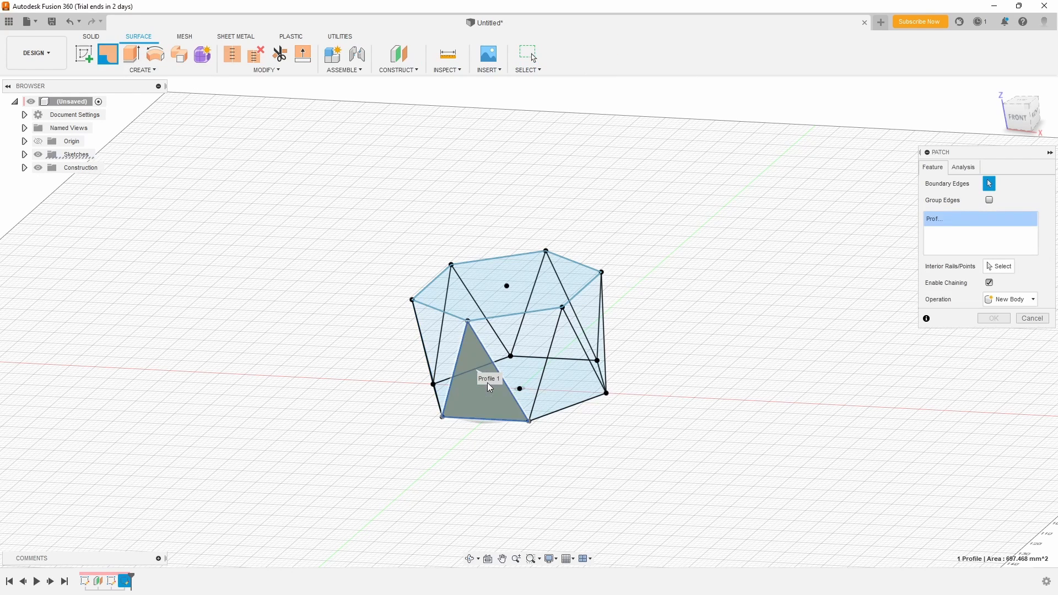
pyautogui.click(523, 358)
pyautogui.click(602, 390)
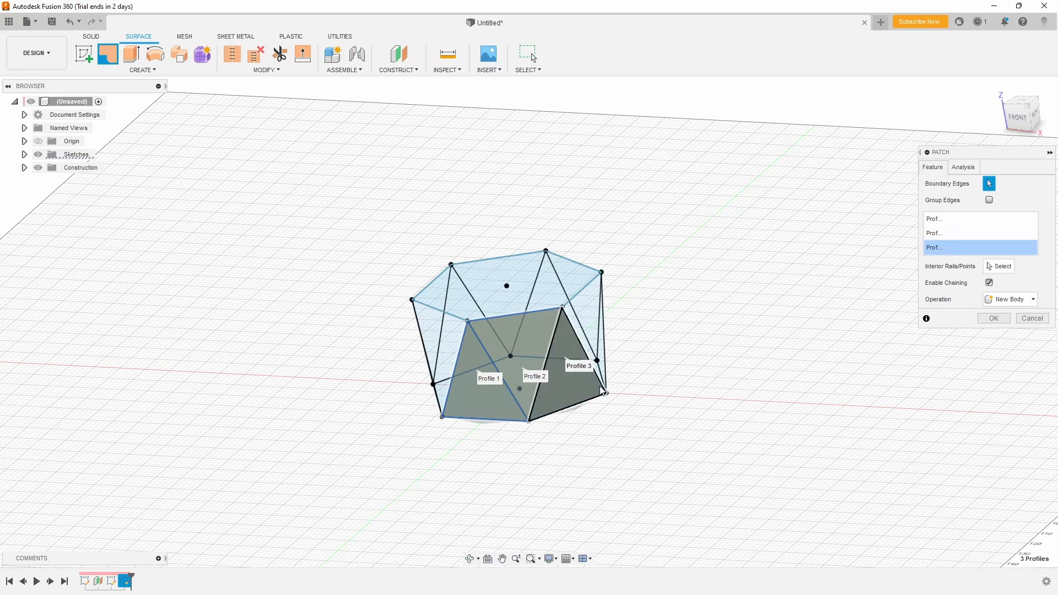
pyautogui.keyDown('shift'); pyautogui.moveTo(741, 356); pyautogui.dragTo(666, 369, button='middle'); pyautogui.keyUp('shift')
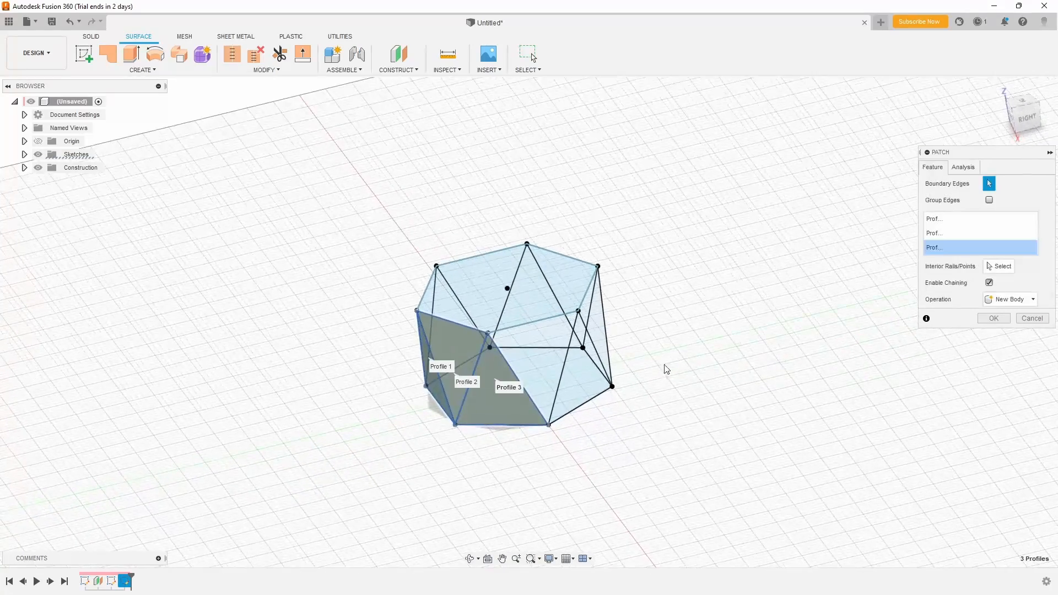
pyautogui.click(554, 363)
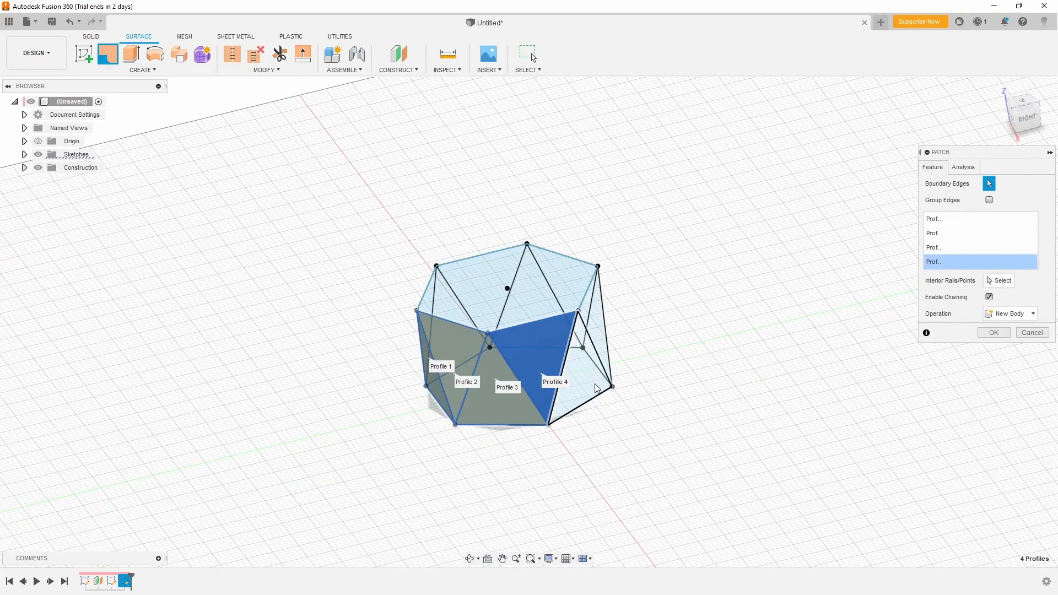
pyautogui.click(597, 389)
pyautogui.click(609, 325)
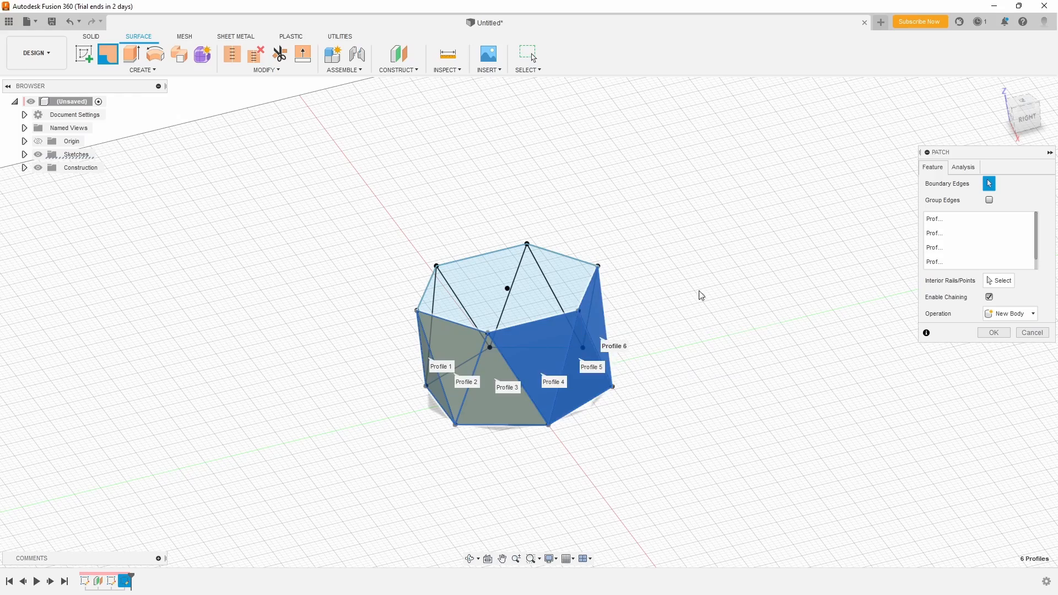
# - Add the remaining six triangular side profiles around the body to the Patch as new bodies
pyautogui.keyDown('shift'); pyautogui.moveTo(699, 296); pyautogui.dragTo(638, 378, button='middle'); pyautogui.keyUp('shift')
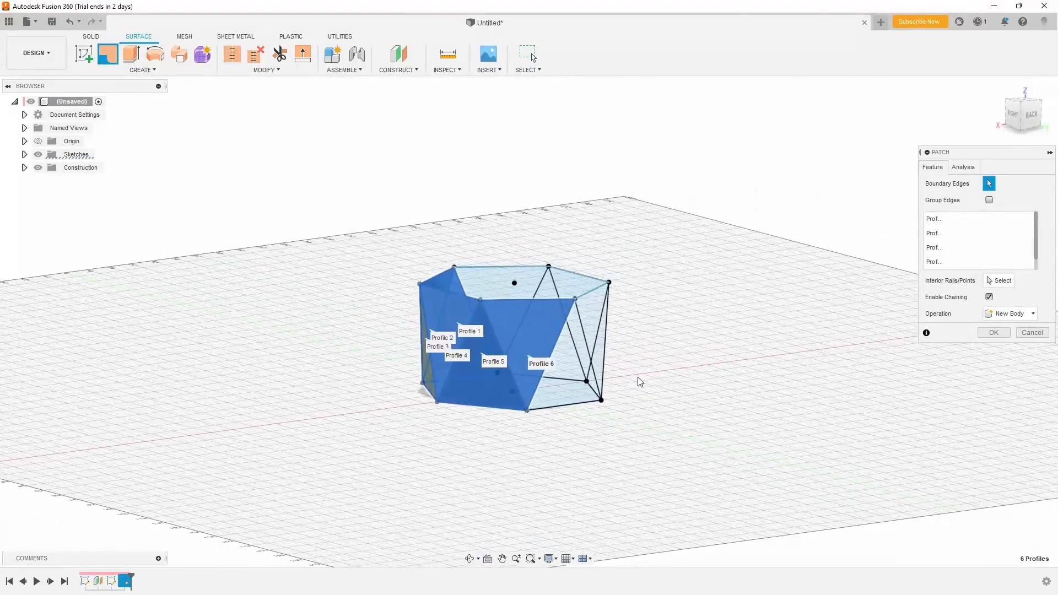
pyautogui.click(575, 370)
pyautogui.keyDown('shift'); pyautogui.moveTo(777, 303); pyautogui.dragTo(733, 305, button='middle'); pyautogui.keyUp('shift')
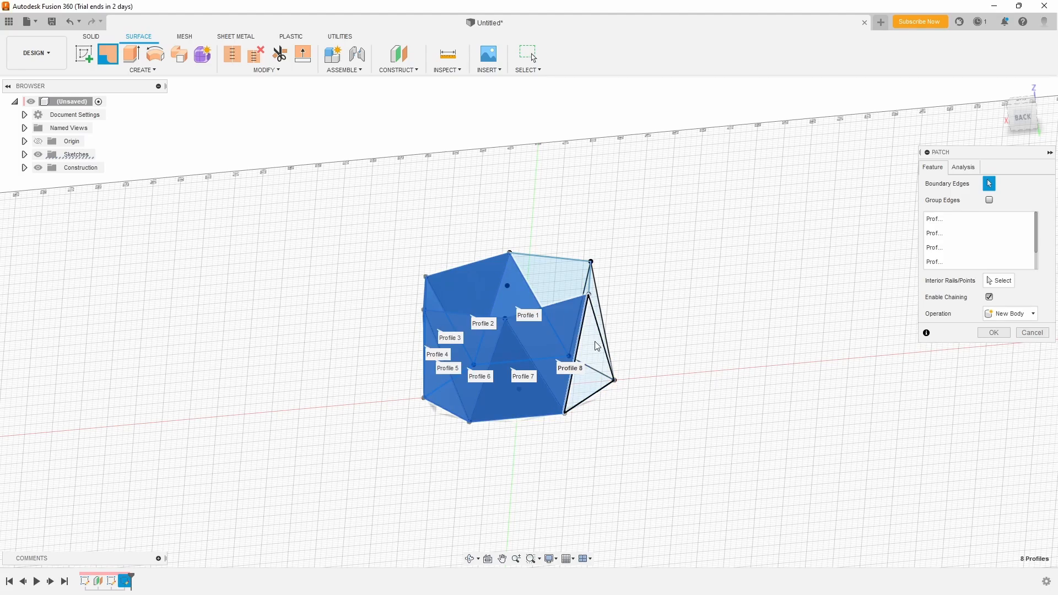
pyautogui.keyDown('shift'); pyautogui.moveTo(777, 281); pyautogui.dragTo(717, 303, button='middle'); pyautogui.keyUp('shift')
pyautogui.click(546, 335)
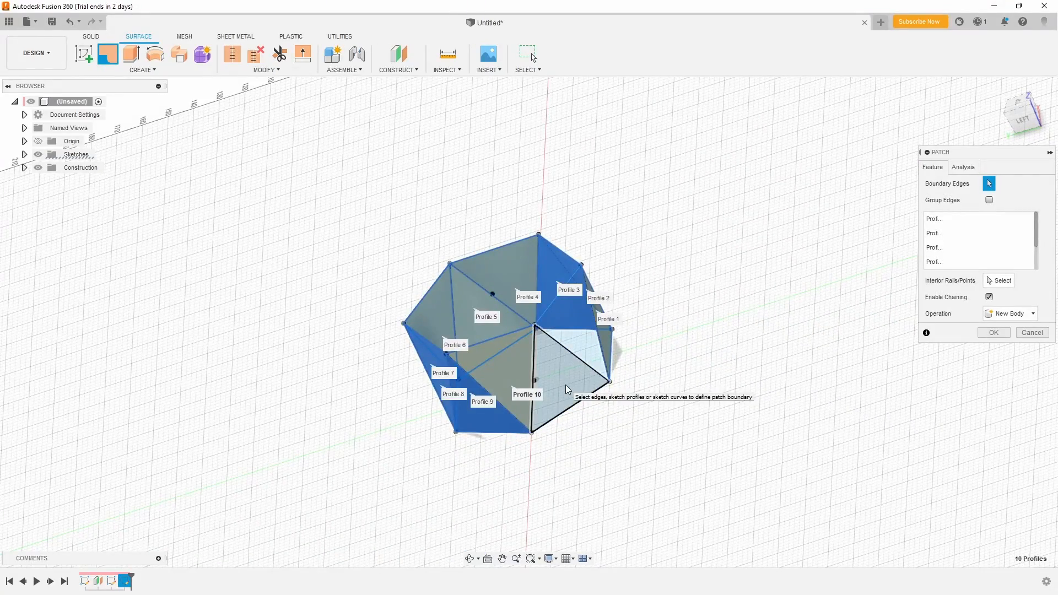
pyautogui.click(568, 388)
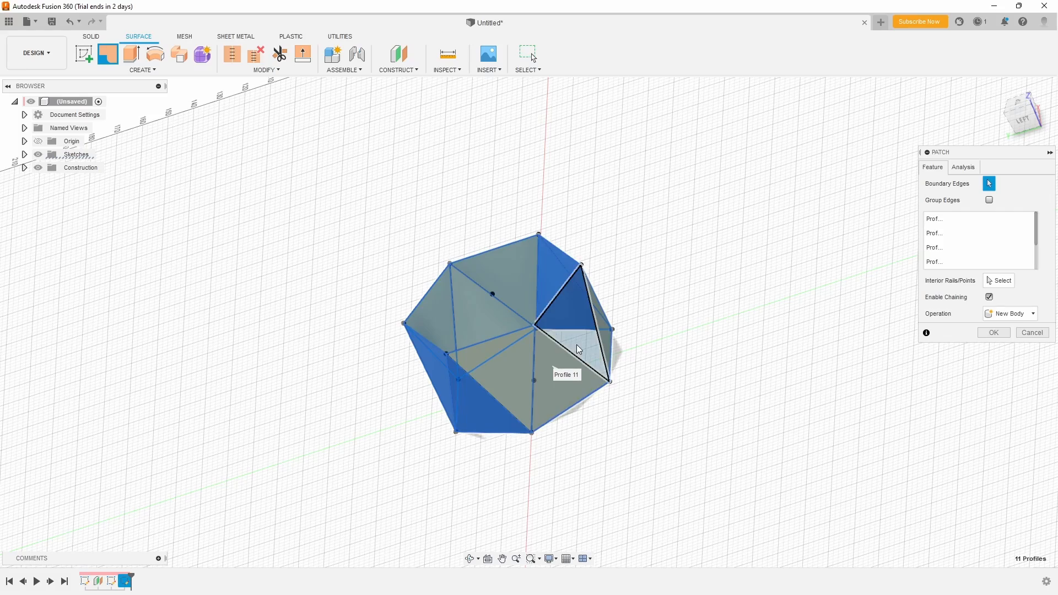
pyautogui.keyDown('shift'); pyautogui.moveTo(756, 297); pyautogui.dragTo(780, 302, button='middle'); pyautogui.keyUp('shift')
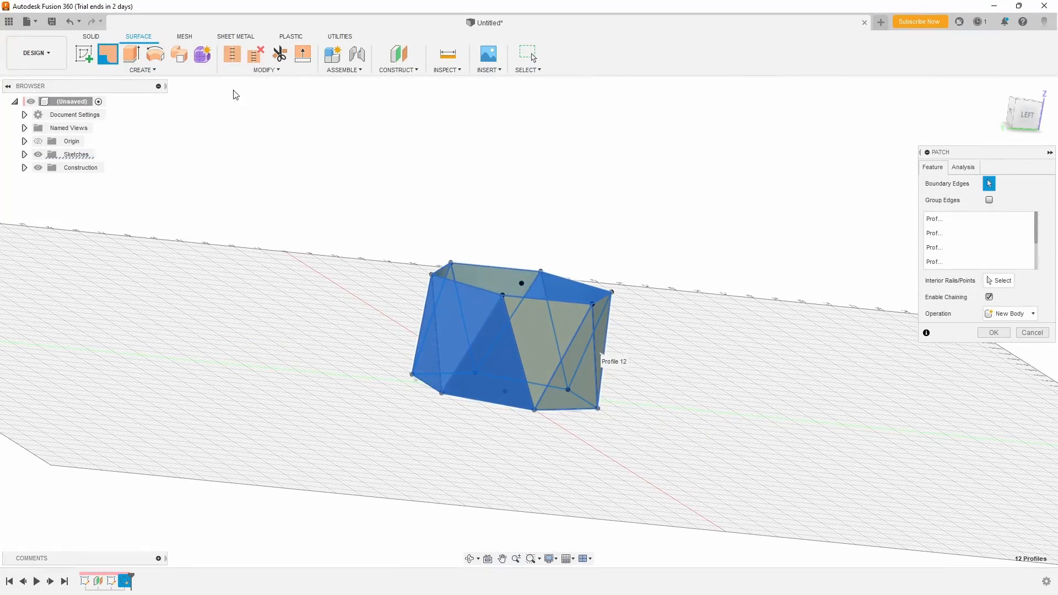
# - Reverse the normals of the six triangular side faces whose yellow back side faces outward
pyautogui.click(276, 70)
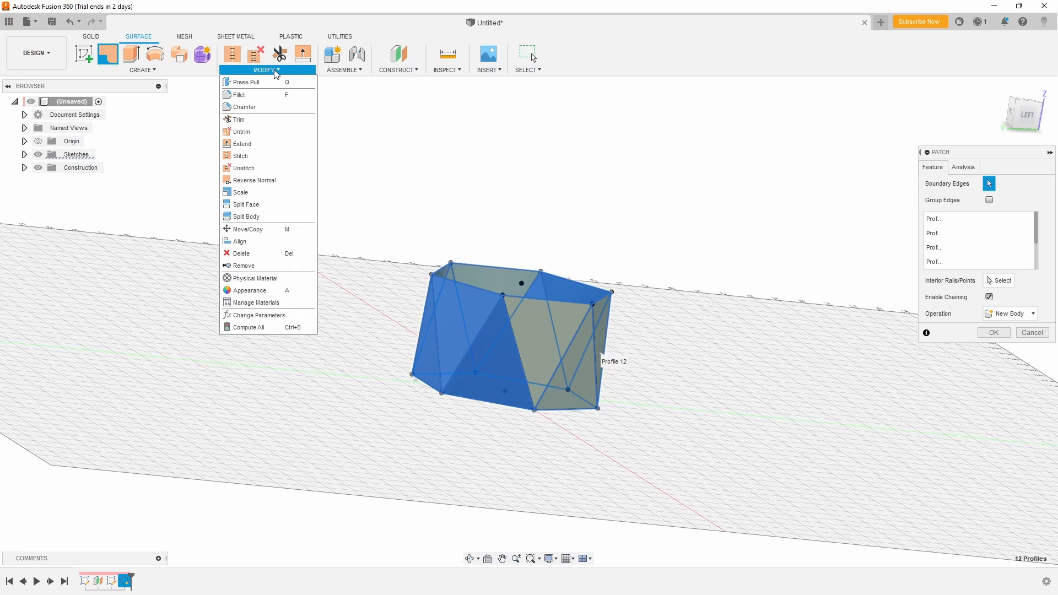
pyautogui.click(270, 181)
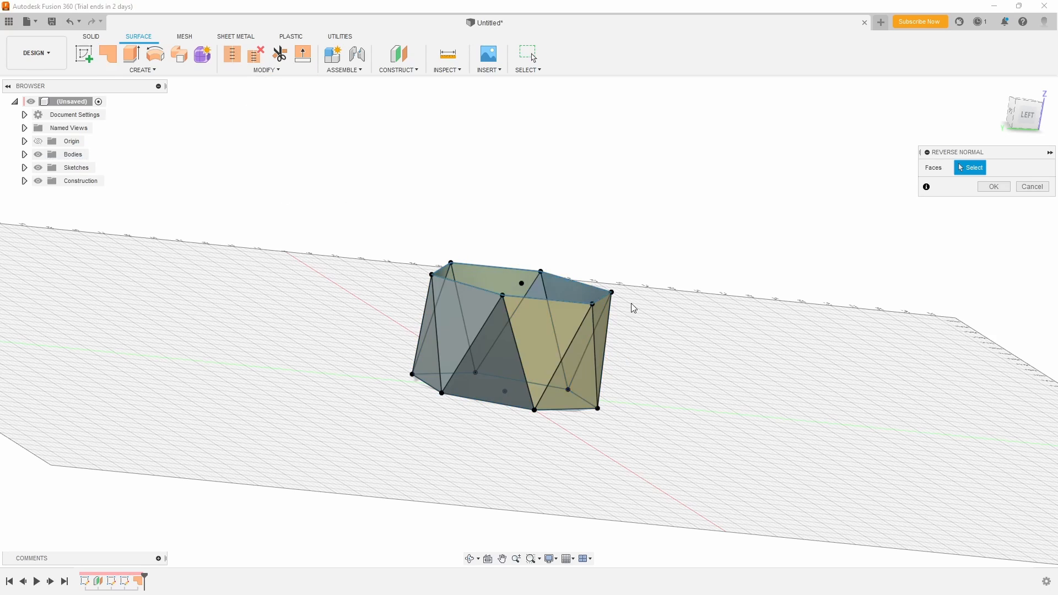
pyautogui.click(552, 336)
pyautogui.click(585, 396)
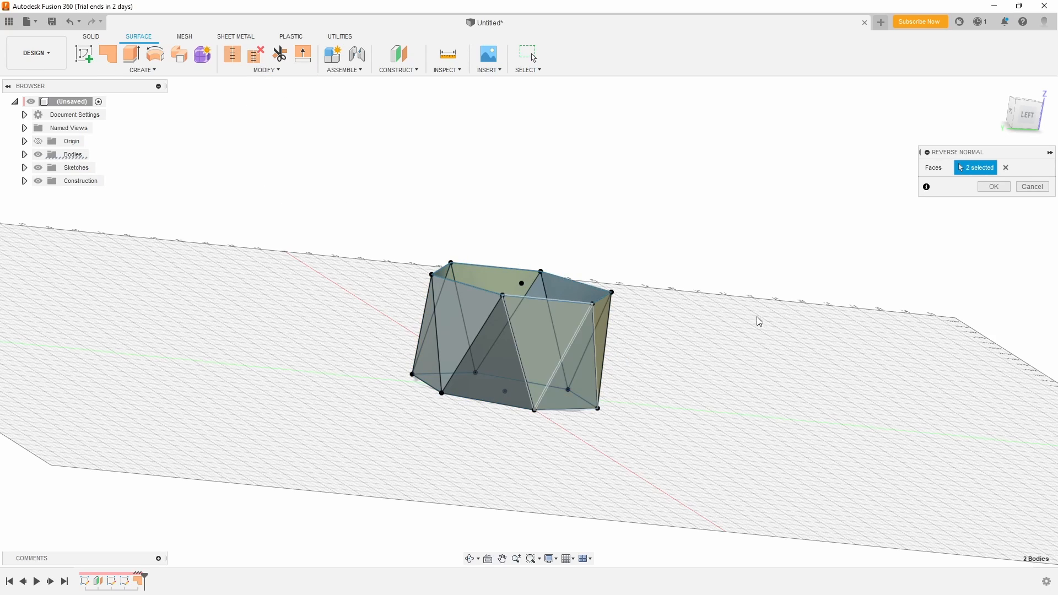
pyautogui.keyDown('shift'); pyautogui.moveTo(756, 321); pyautogui.dragTo(528, 375, button='middle'); pyautogui.keyUp('shift')
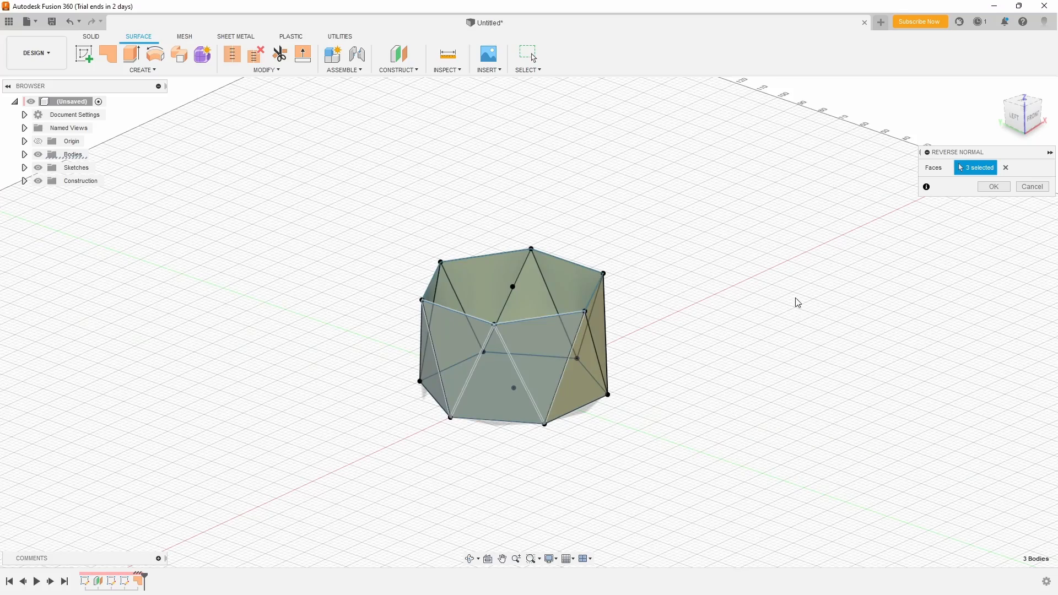
pyautogui.keyDown('shift'); pyautogui.moveTo(796, 300); pyautogui.dragTo(623, 361, button='middle'); pyautogui.keyUp('shift')
pyautogui.click(543, 382)
pyautogui.click(561, 381)
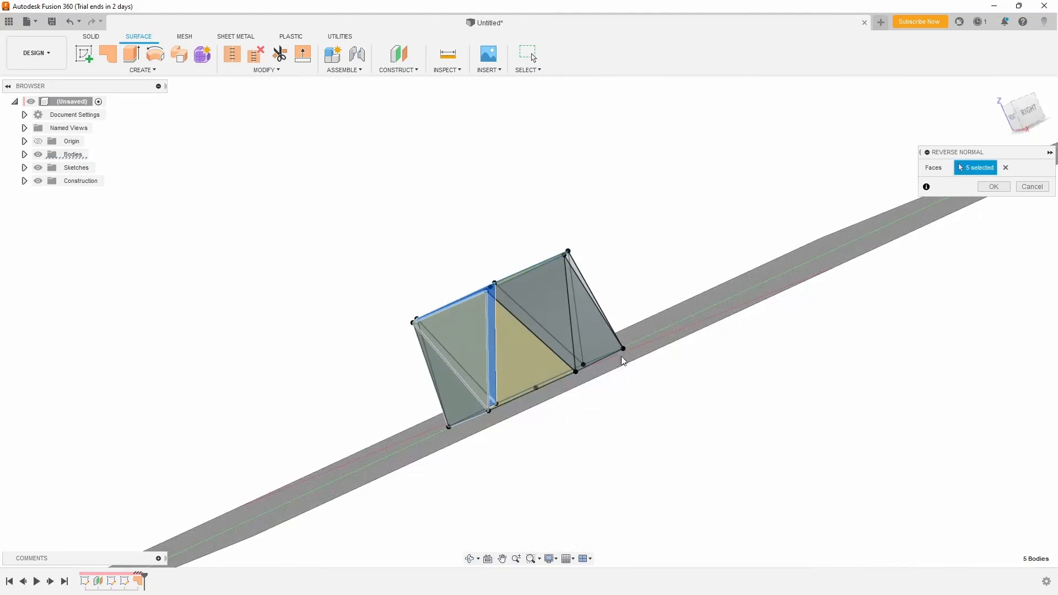
pyautogui.click(527, 366)
pyautogui.click(994, 186)
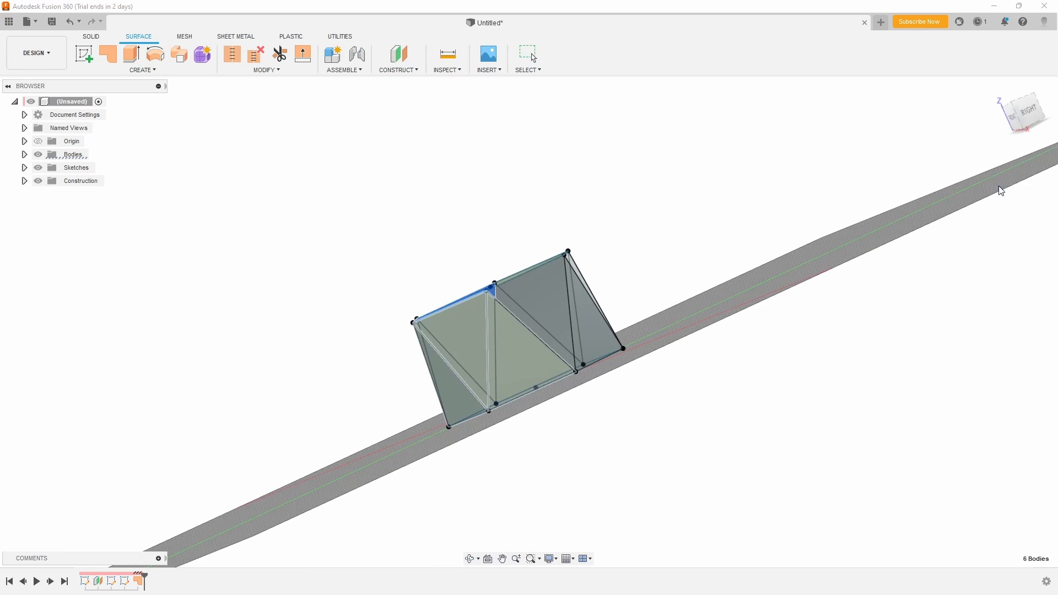
# - Patch the upper and lower hexagon profiles to close both ends of the body
pyautogui.click(108, 54)
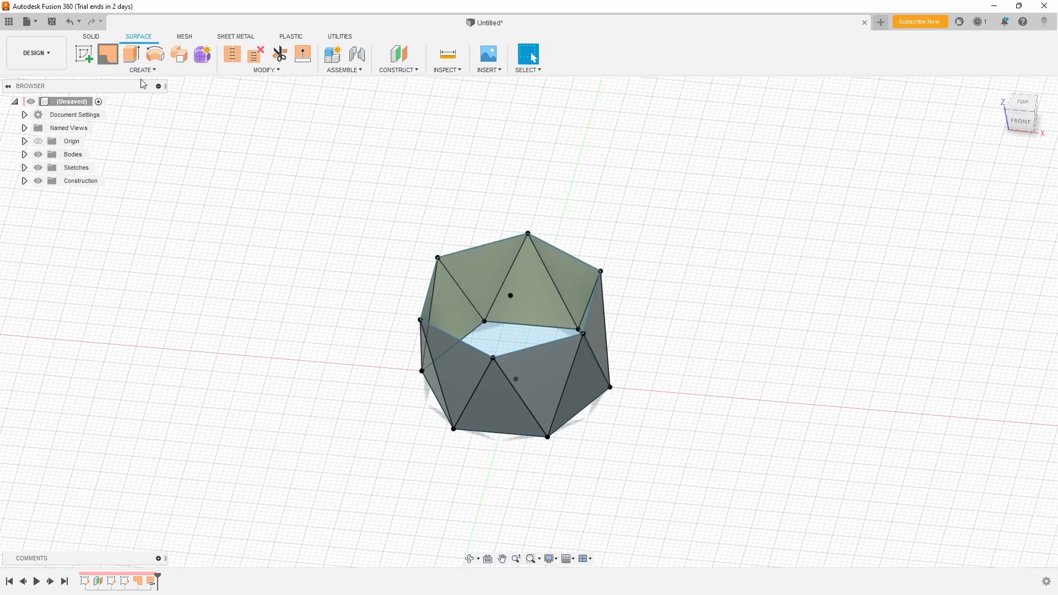
pyautogui.click(540, 293)
pyautogui.keyDown('shift'); pyautogui.moveTo(764, 417); pyautogui.dragTo(678, 331, button='middle'); pyautogui.keyUp('shift')
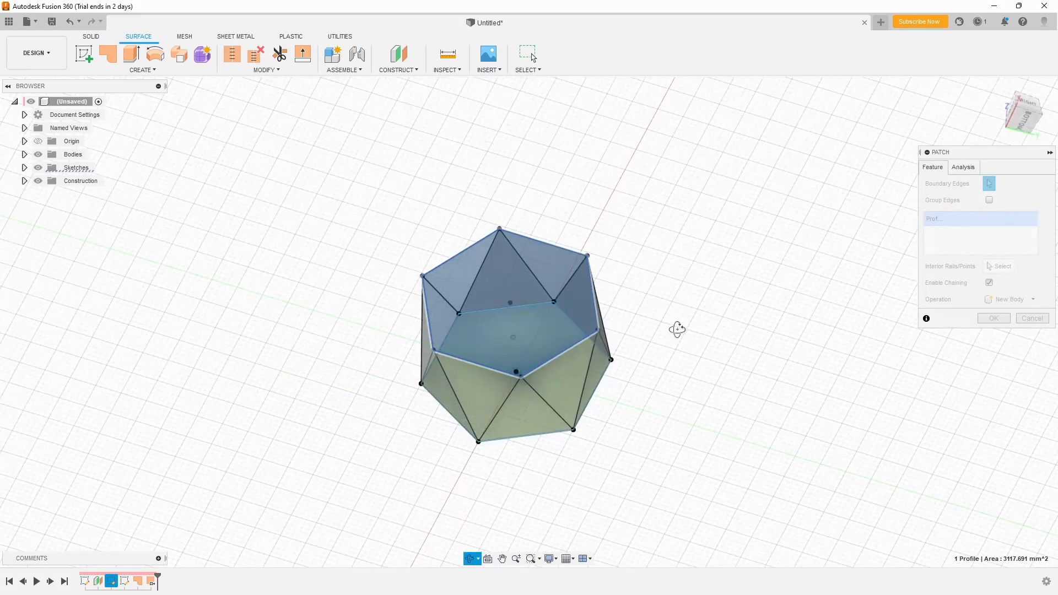
pyautogui.click(528, 418)
pyautogui.click(993, 319)
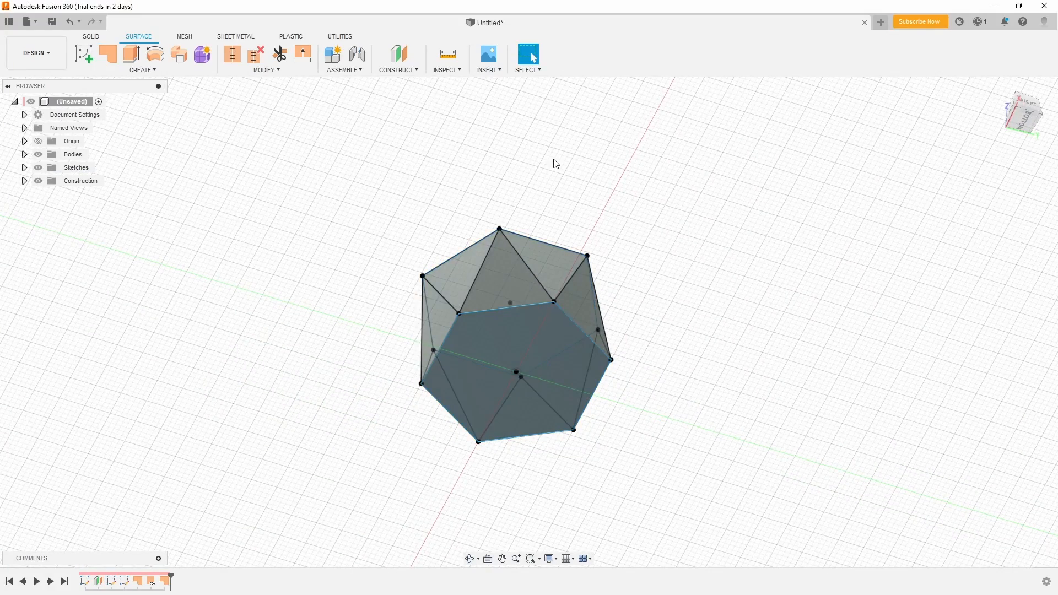
pyautogui.keyDown('shift'); pyautogui.moveTo(555, 164); pyautogui.dragTo(652, 208, button='middle'); pyautogui.keyUp('shift')
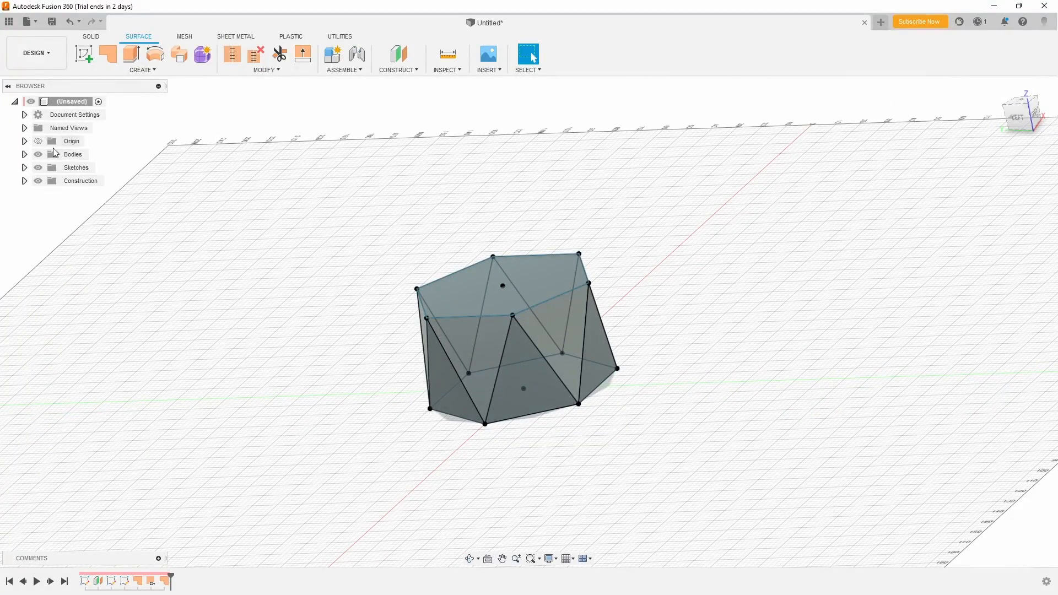
# - Stitch all 14 surface bodies into one new body with a 0.10 mm tolerance
pyautogui.click(24, 155)
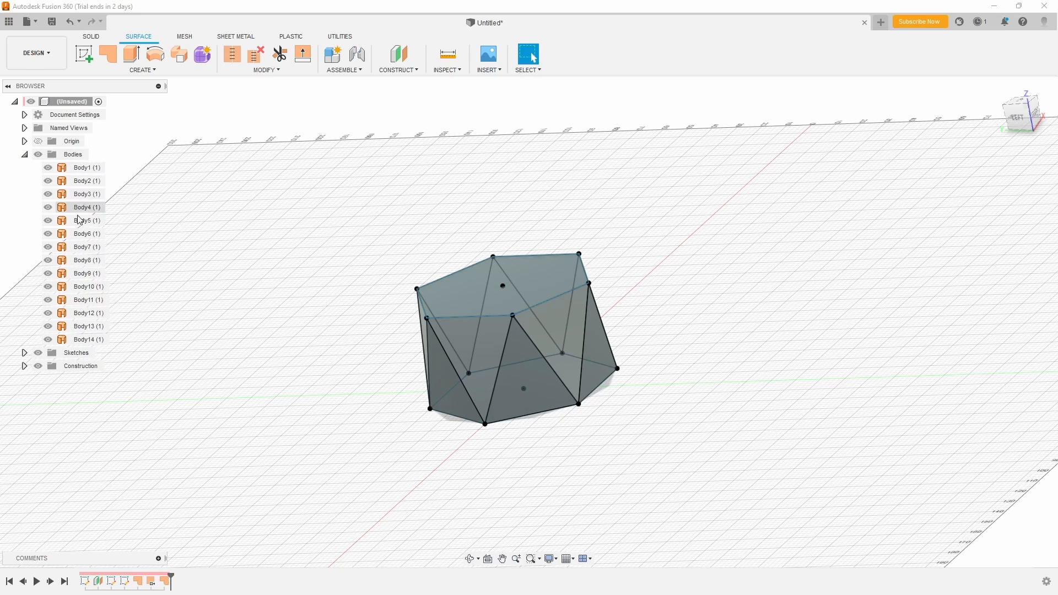
pyautogui.moveTo(702, 177); pyautogui.dragTo(334, 477)
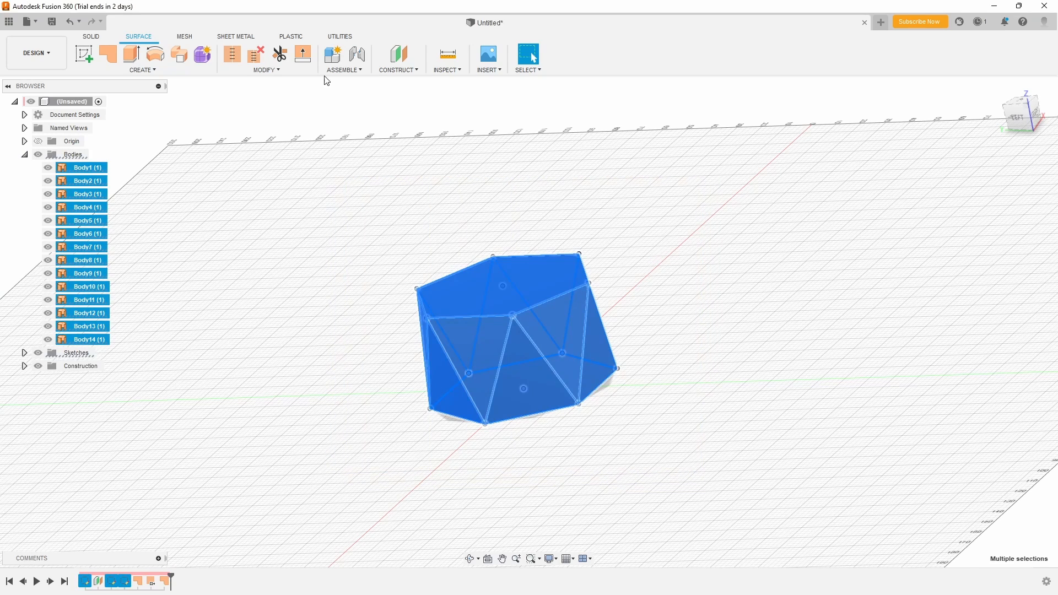
pyautogui.click(232, 56)
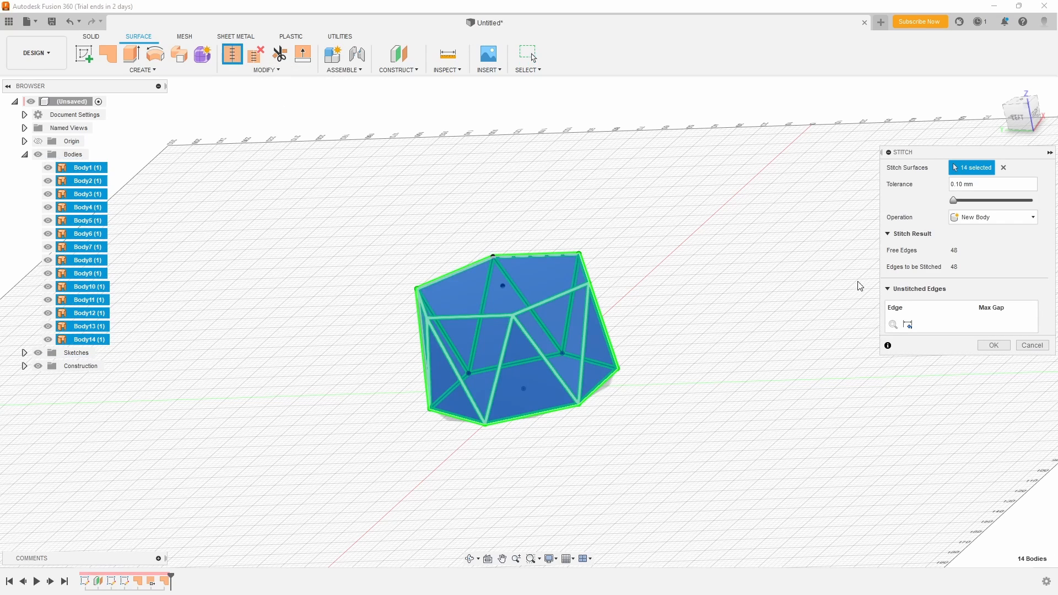
pyautogui.click(995, 346)
pyautogui.keyDown('shift'); pyautogui.moveTo(478, 177); pyautogui.dragTo(432, 272, button='middle'); pyautogui.keyUp('shift')
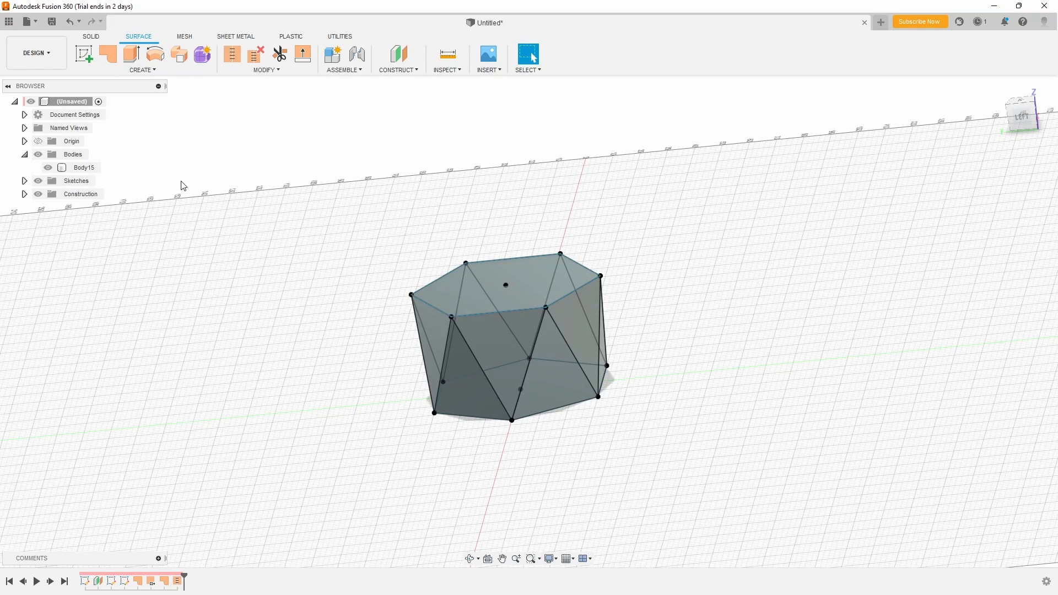
# - Mirror the stitched body about its upper hexagonal face with the Join operation
pyautogui.click(80, 170)
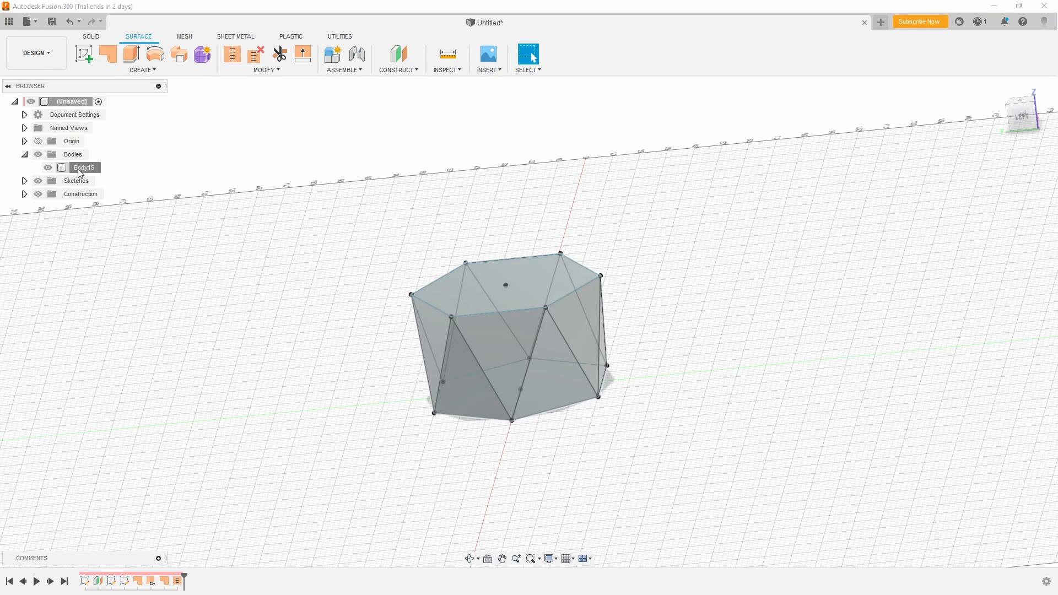
pyautogui.click(144, 70)
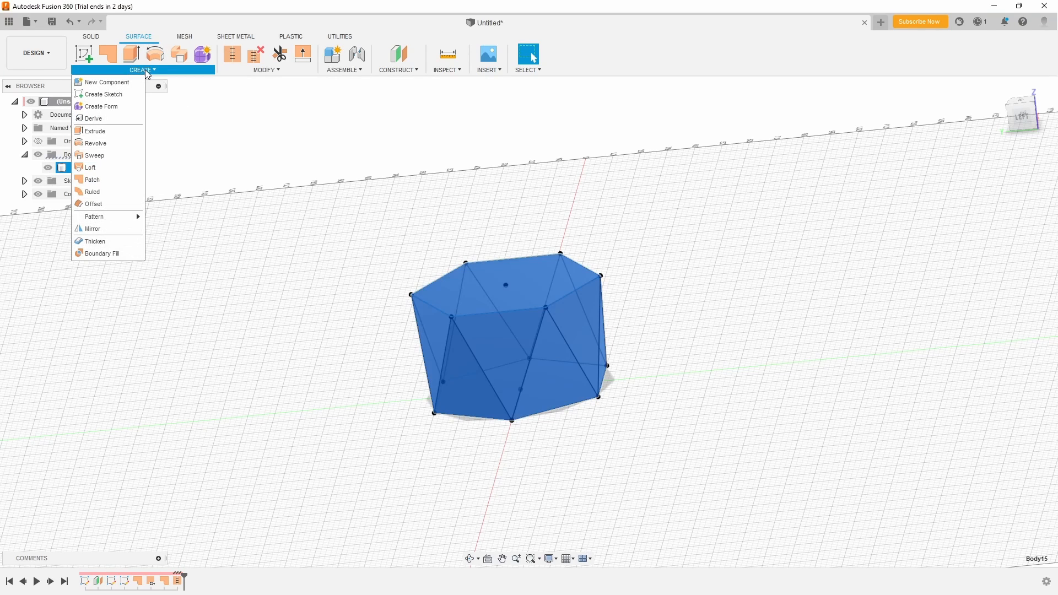
pyautogui.click(94, 228)
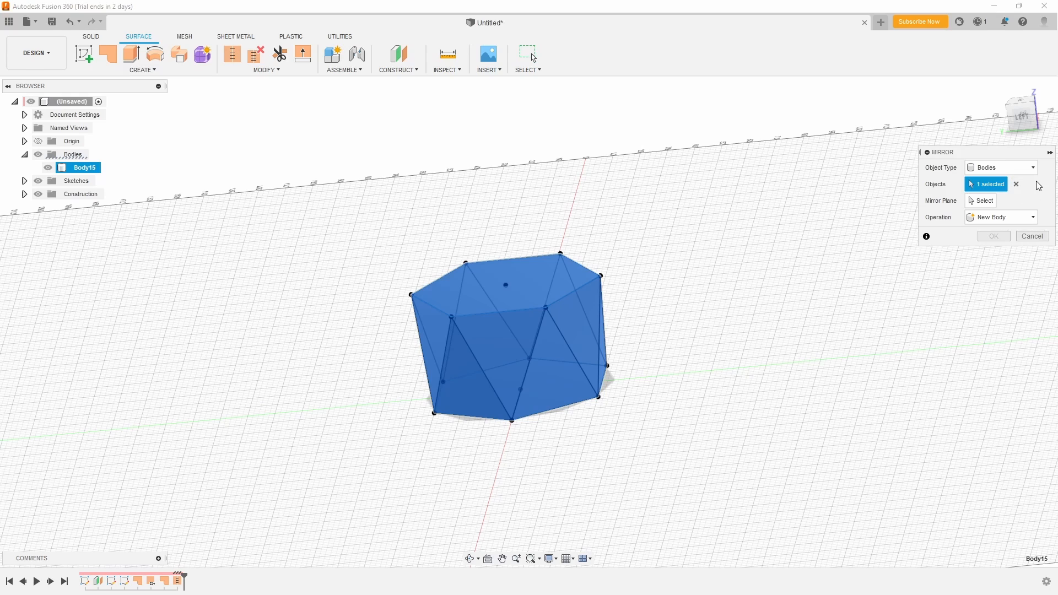
pyautogui.click(984, 202)
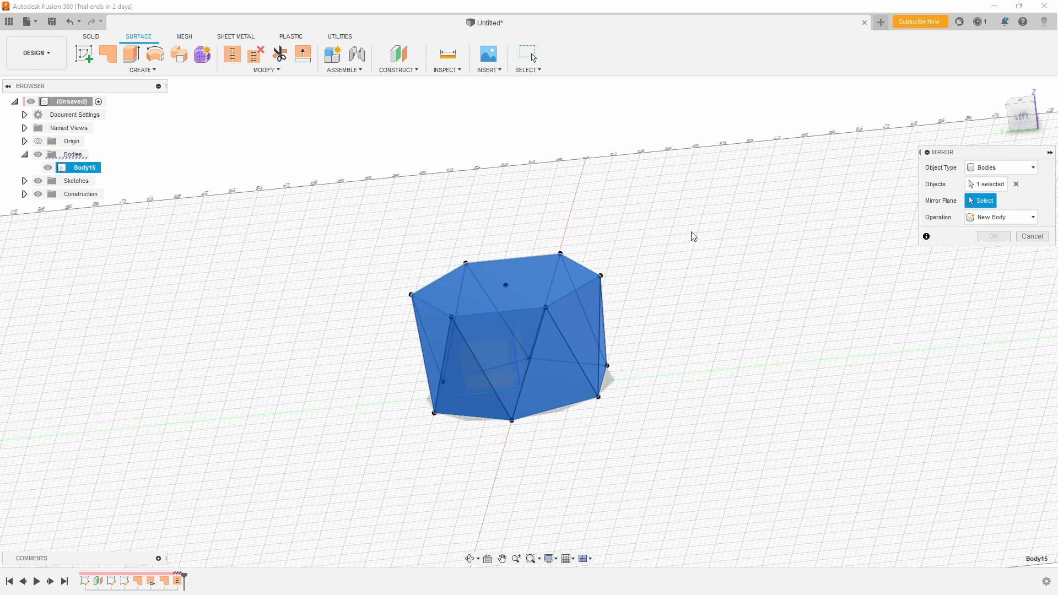
pyautogui.click(547, 294)
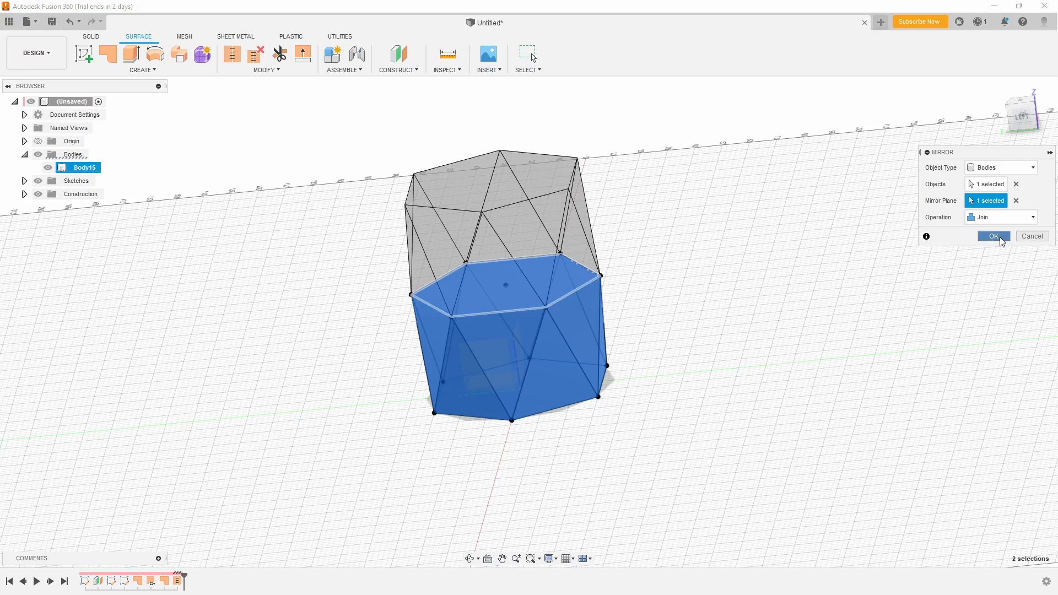
pyautogui.click(1002, 241)
pyautogui.keyDown('shift'); pyautogui.moveTo(813, 359); pyautogui.dragTo(744, 329, button='middle'); pyautogui.keyUp('shift')
pyautogui.moveTo(759, 333); pyautogui.dragTo(785, 384)
pyautogui.press('Escape')
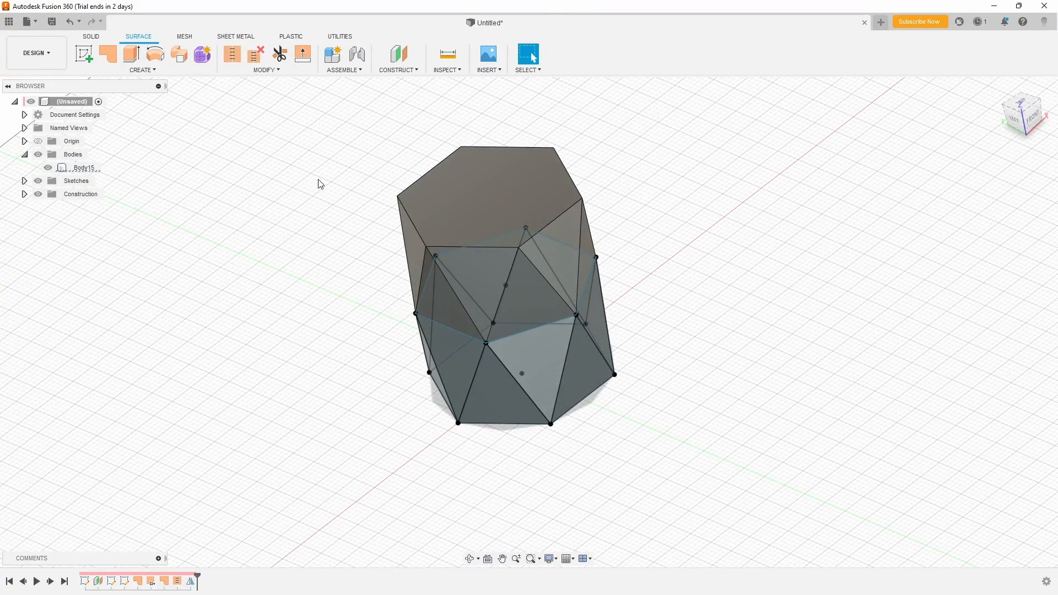
# - Shell the joined body through its top hexagonal face with a 4 mm inside thickness
pyautogui.click(91, 36)
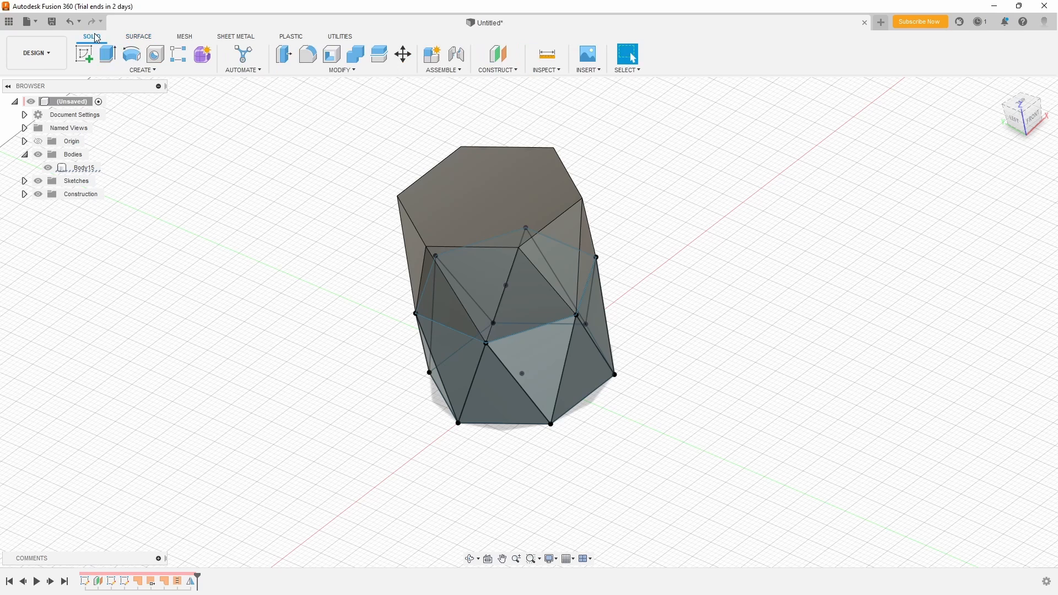
pyautogui.click(331, 54)
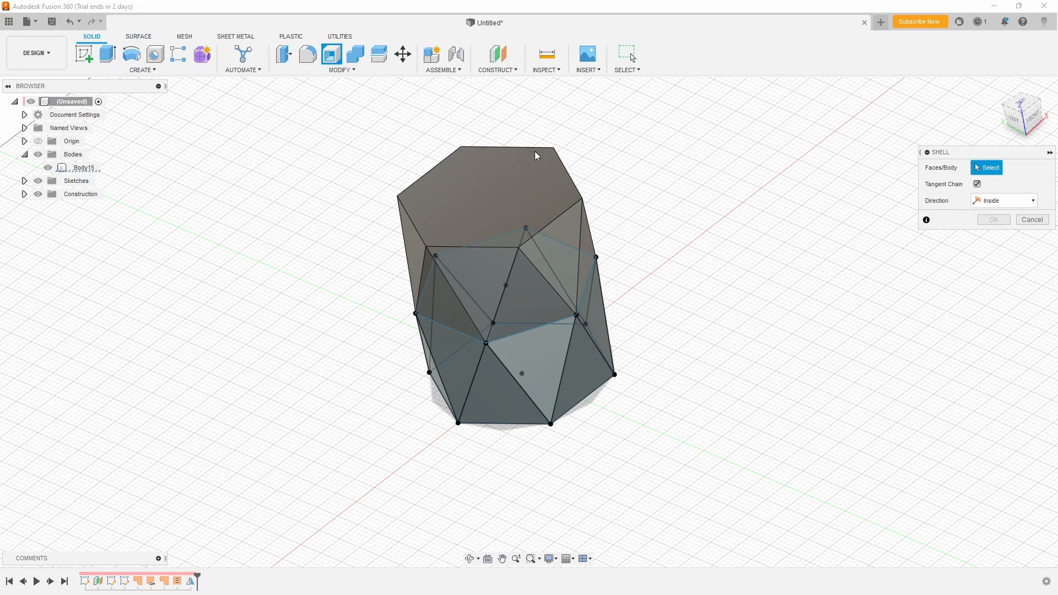
pyautogui.click(522, 203)
pyautogui.click(508, 196)
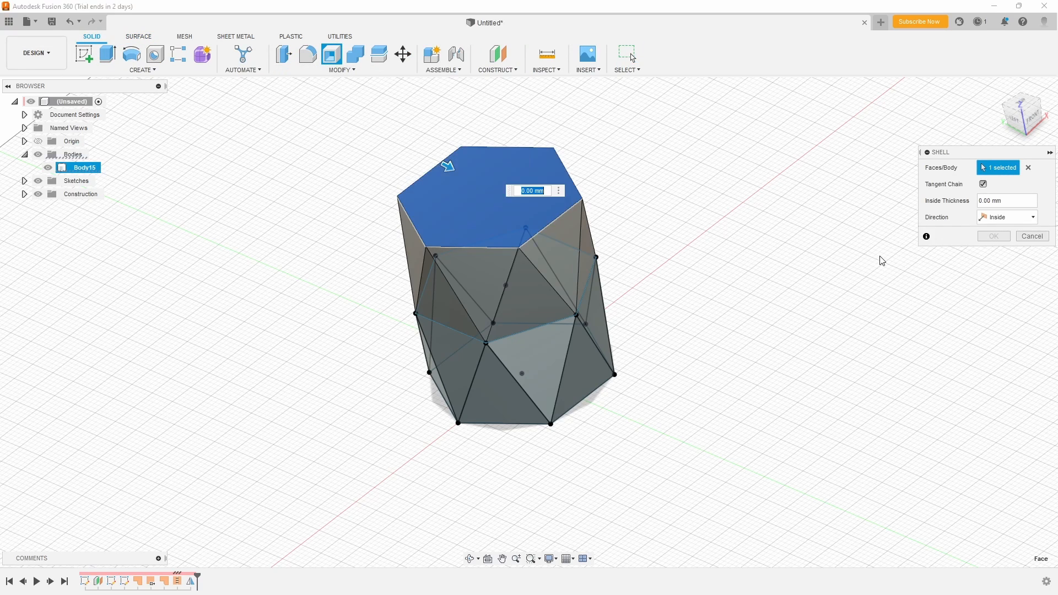
pyautogui.write('4')
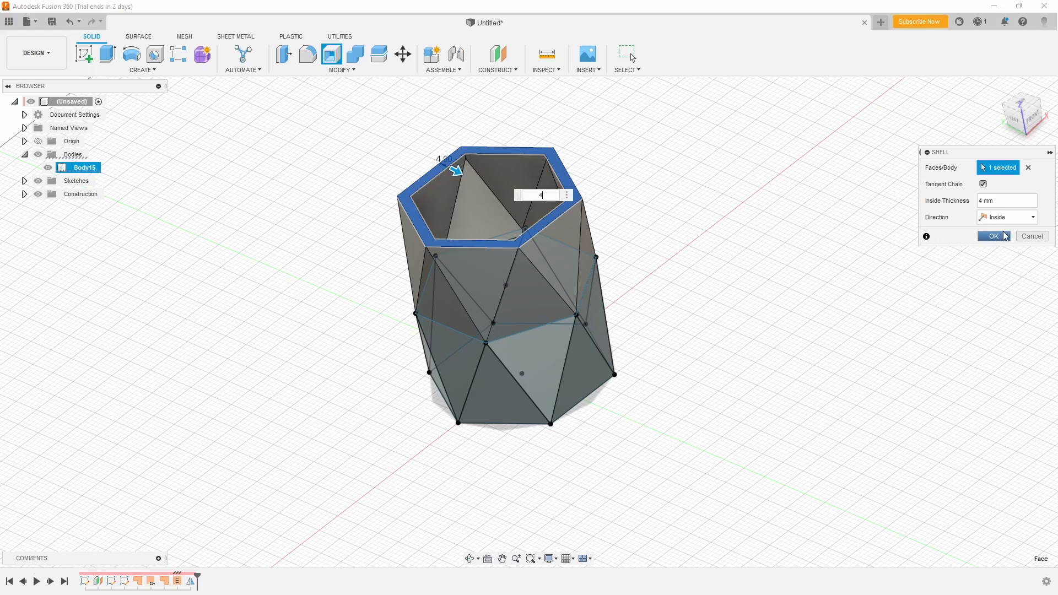
pyautogui.click(1005, 237)
# - Hide all sketches and view the finished hollow body from the front
pyautogui.moveTo(639, 251)
pyautogui.keyDown('shift'); pyautogui.mouseDown(button='middle')
pyautogui.moveTo(645, 243)
pyautogui.moveTo(678, 272)
pyautogui.moveTo(664, 278)
pyautogui.moveTo(647, 239)
pyautogui.mouseUp(button='middle'); pyautogui.keyUp('shift')
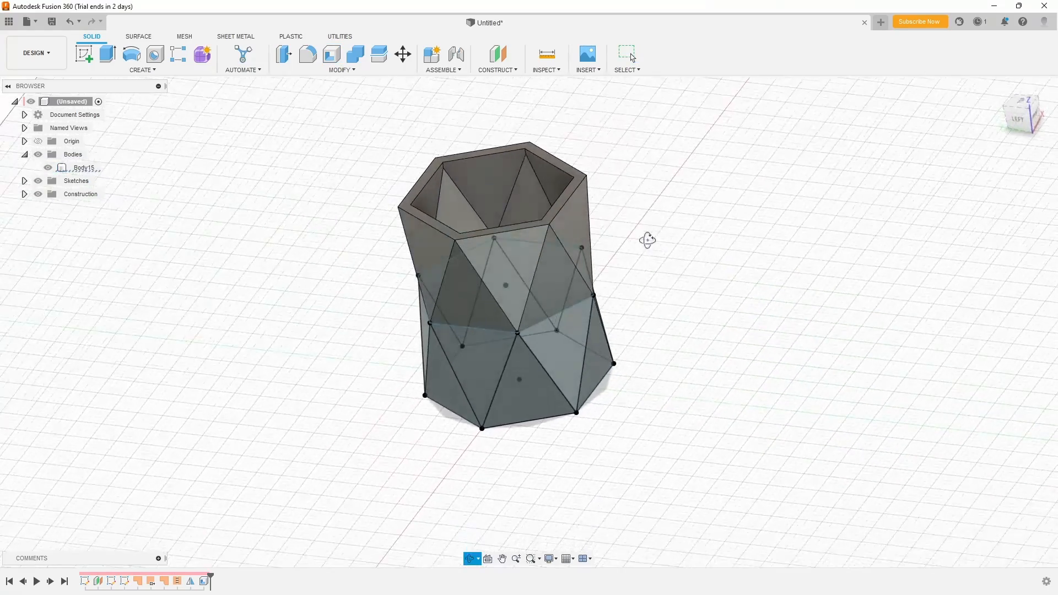
pyautogui.click(39, 181)
pyautogui.moveTo(848, 282)
pyautogui.keyDown('shift'); pyautogui.mouseDown(button='middle')
pyautogui.moveTo(786, 269)
pyautogui.moveTo(739, 305)
pyautogui.moveTo(783, 331)
pyautogui.moveTo(803, 322)
pyautogui.moveTo(791, 357)
pyautogui.moveTo(783, 272)
pyautogui.moveTo(784, 283)
pyautogui.mouseUp(button='middle'); pyautogui.keyUp('shift')
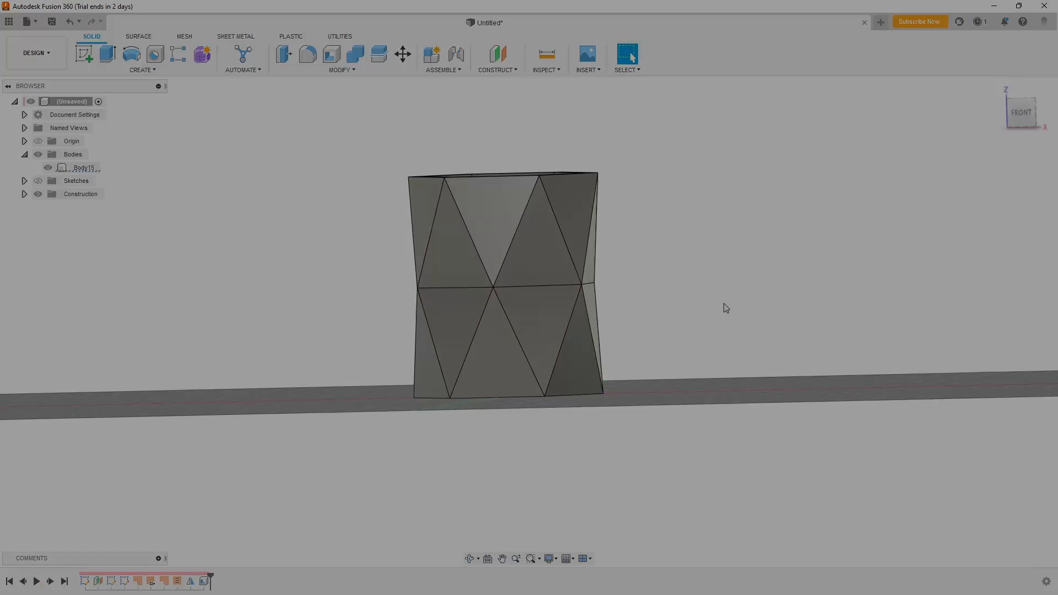